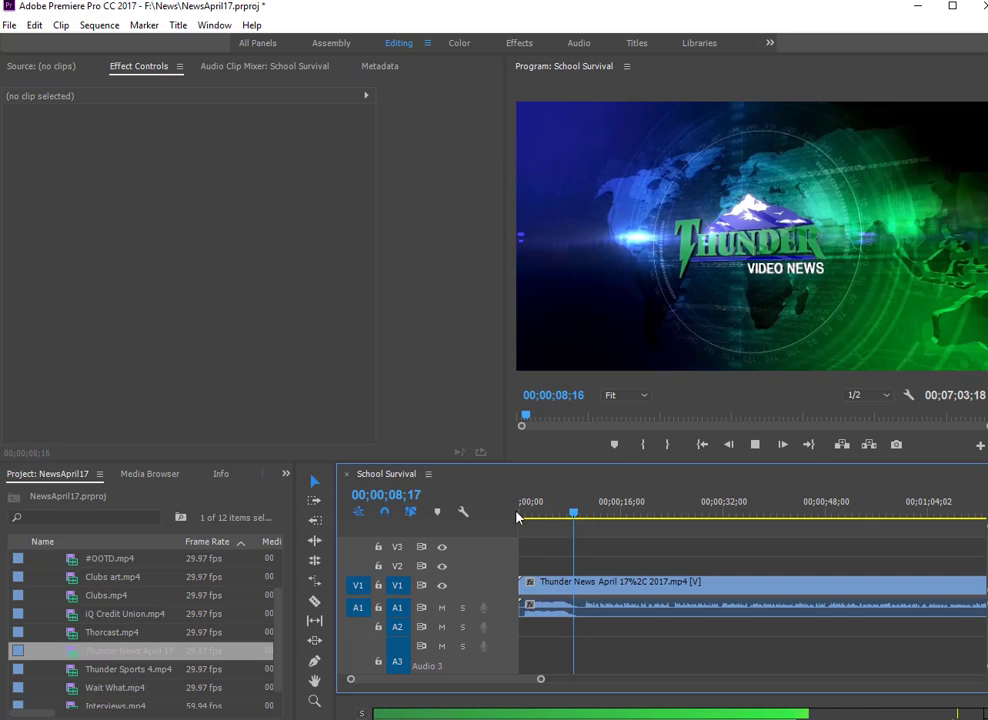
Step: Split the Thunder News April 17 clip on track V1 where the intro ends, at about 10 seconds
key("space")
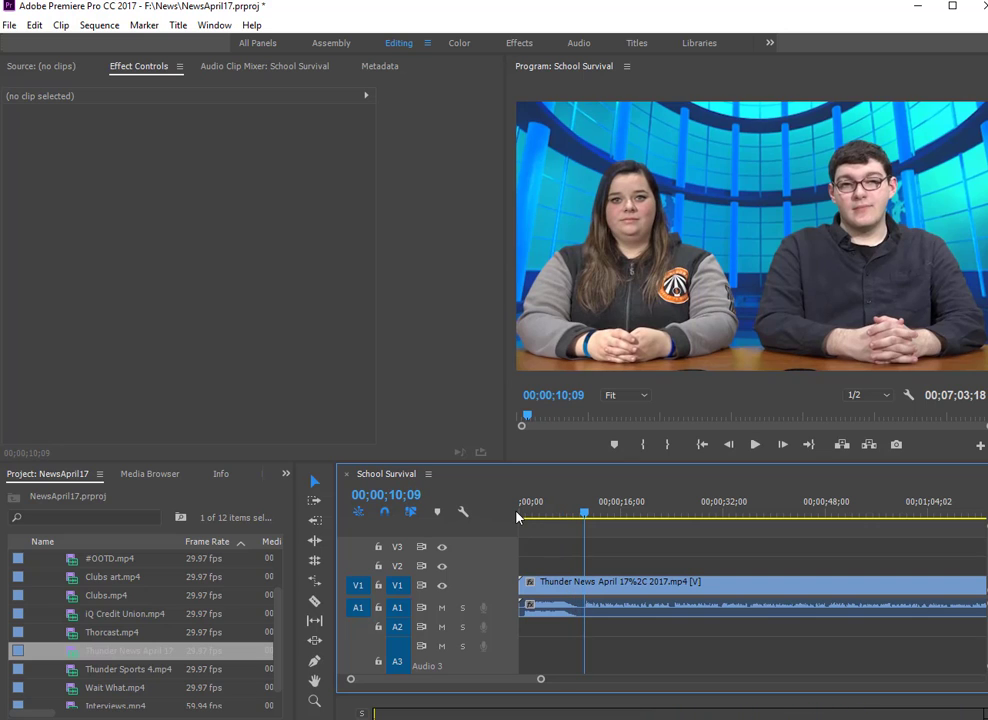
left_click(520, 515)
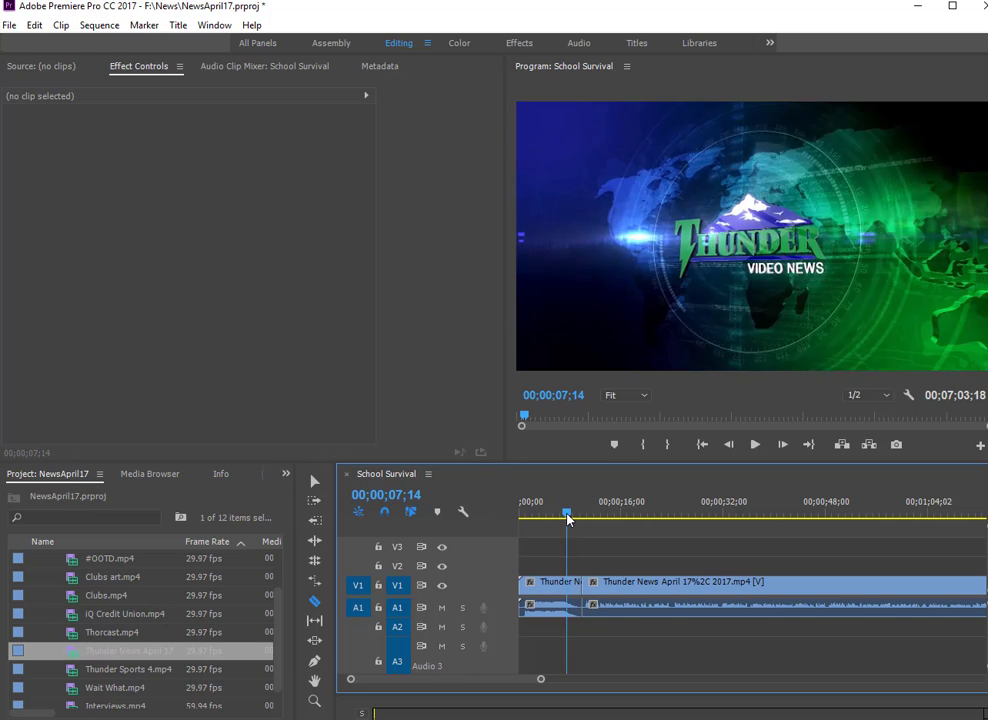
left_click(561, 510)
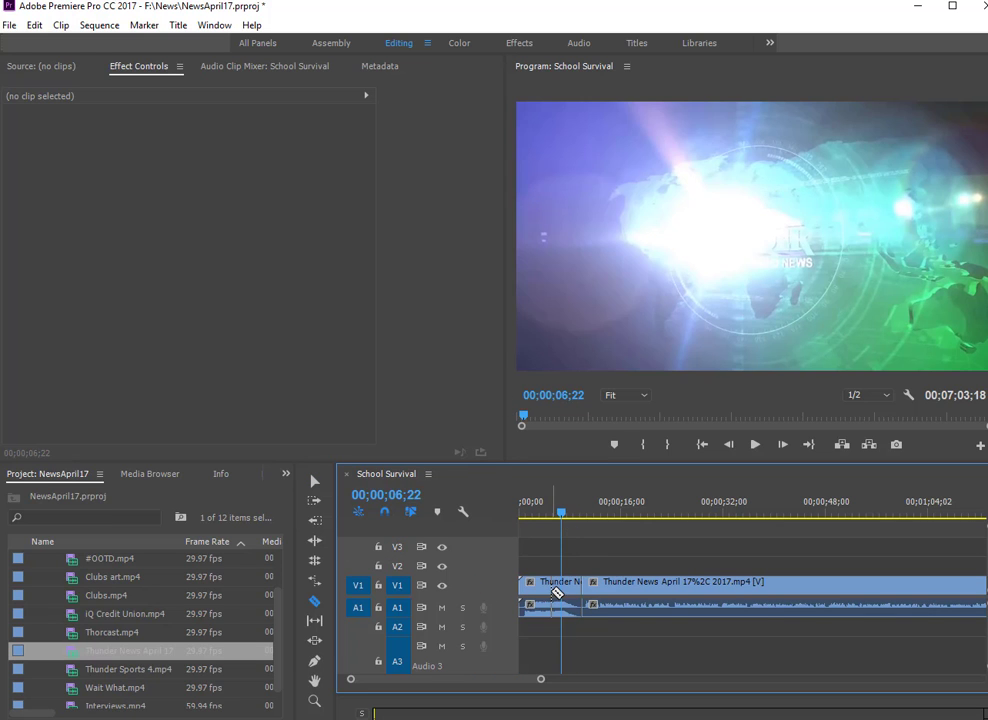
left_click(313, 478)
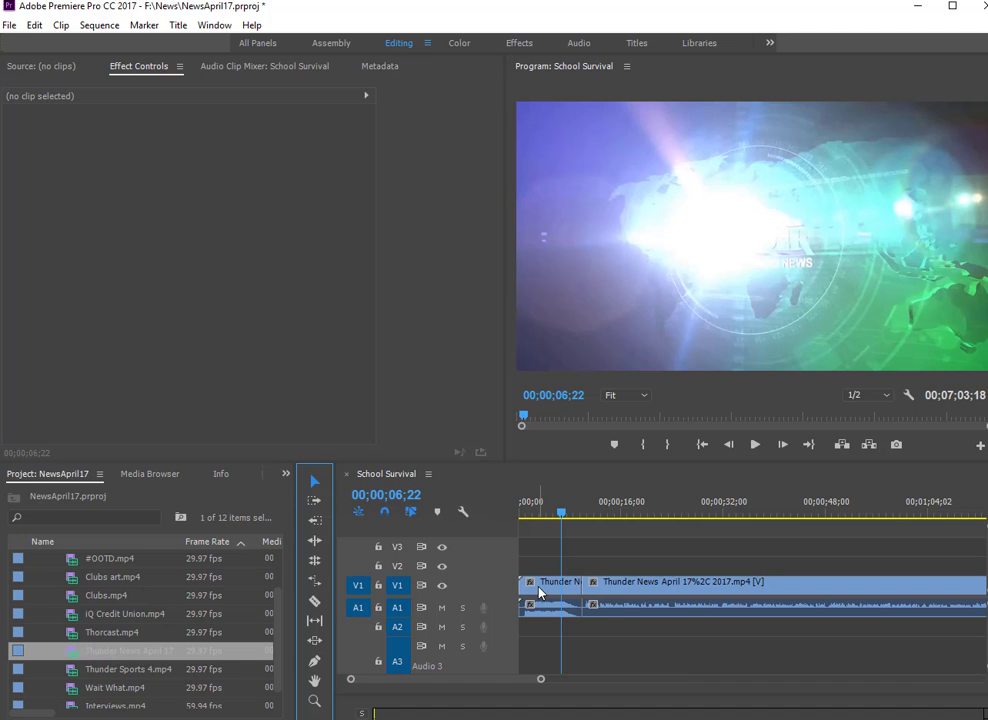
Step: Replace the intro clip on V1 with an After Effects composition and preview the linked comp in After Effects
right_click(540, 592)
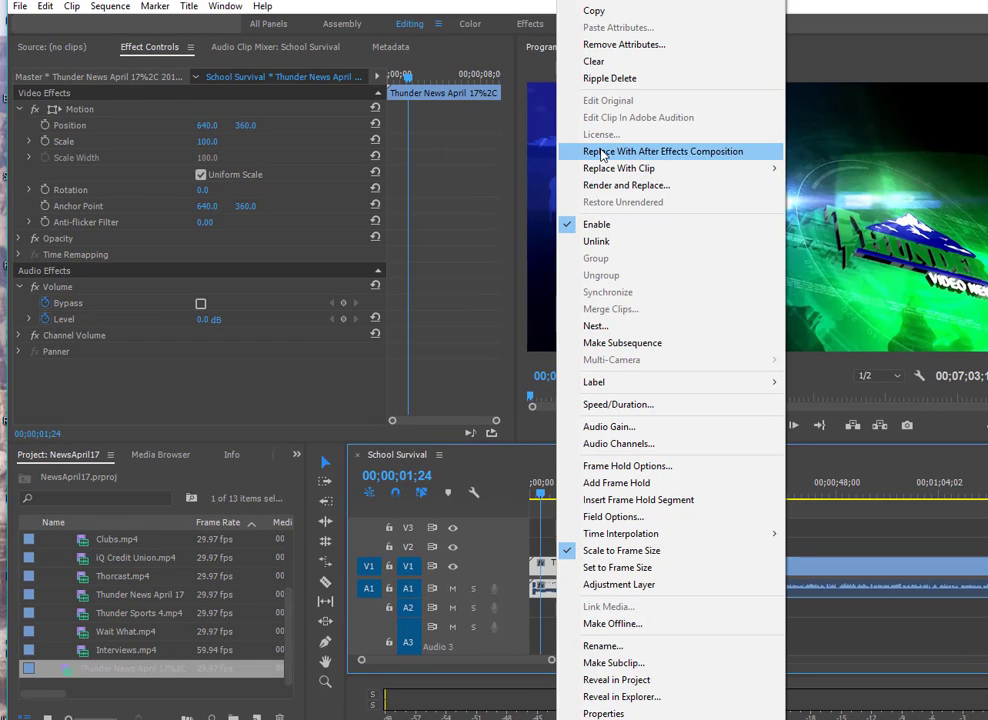
left_click(601, 153)
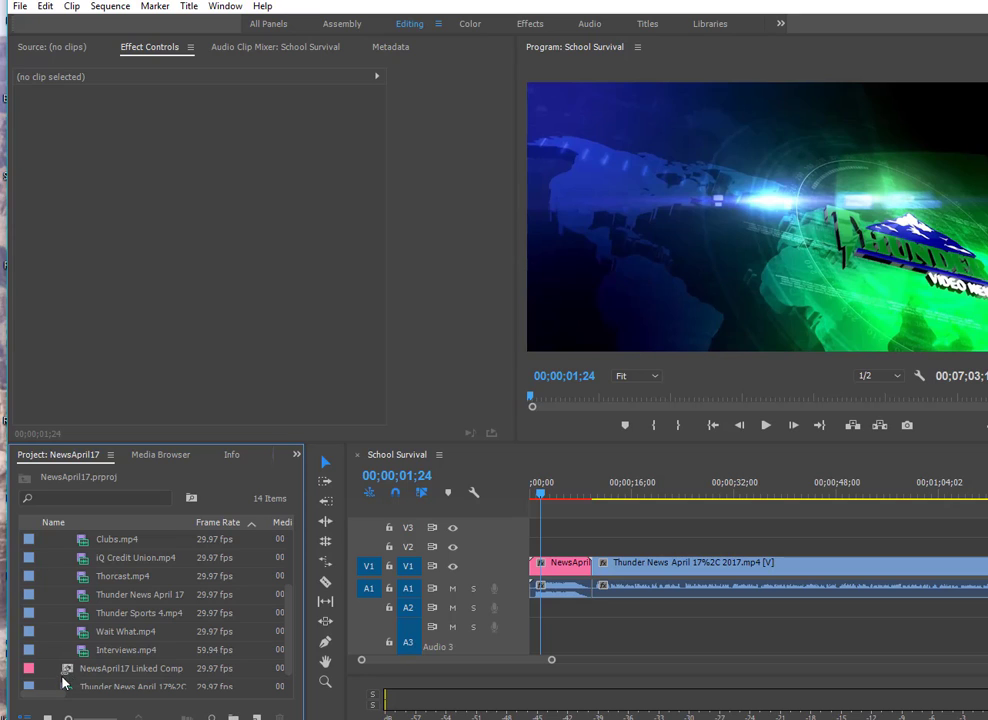
scroll(120, 665, "down", 1)
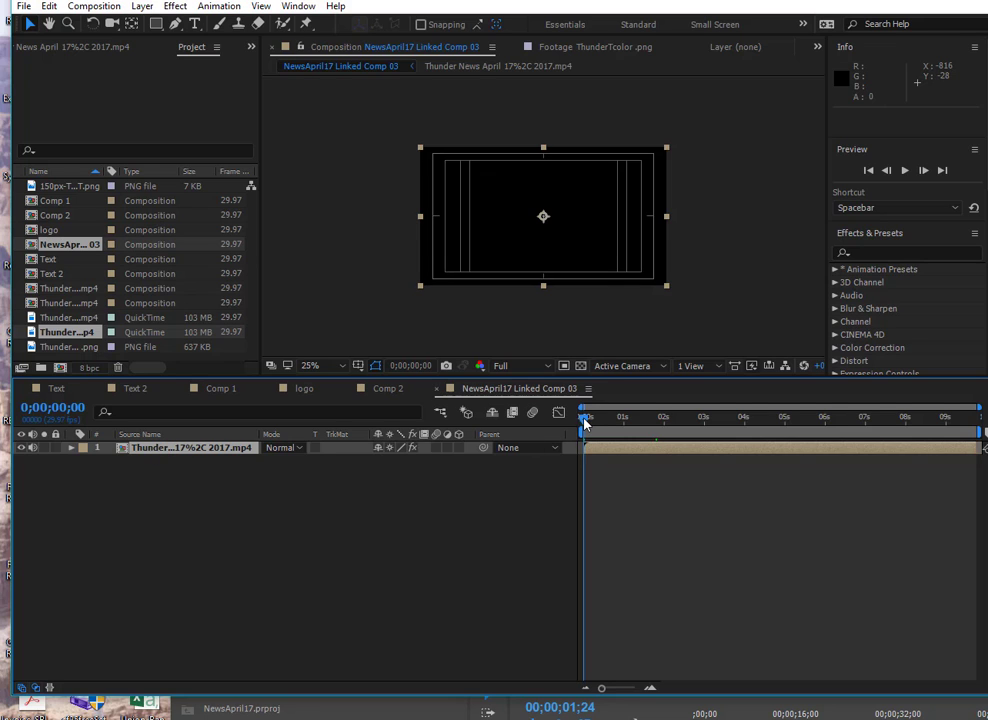
key("space")
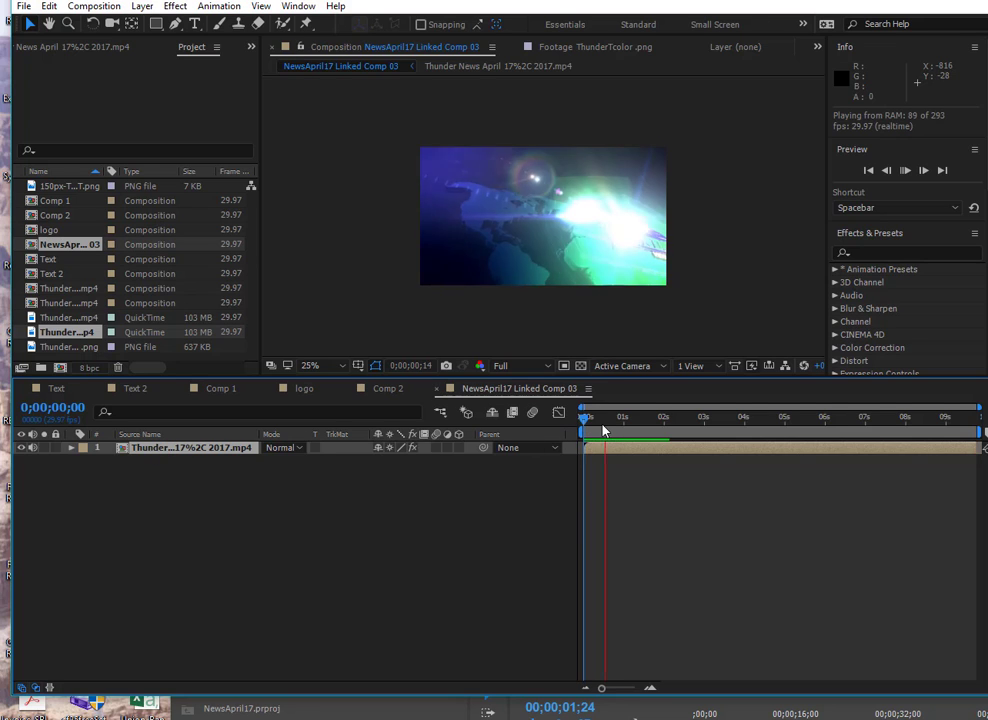
key("space")
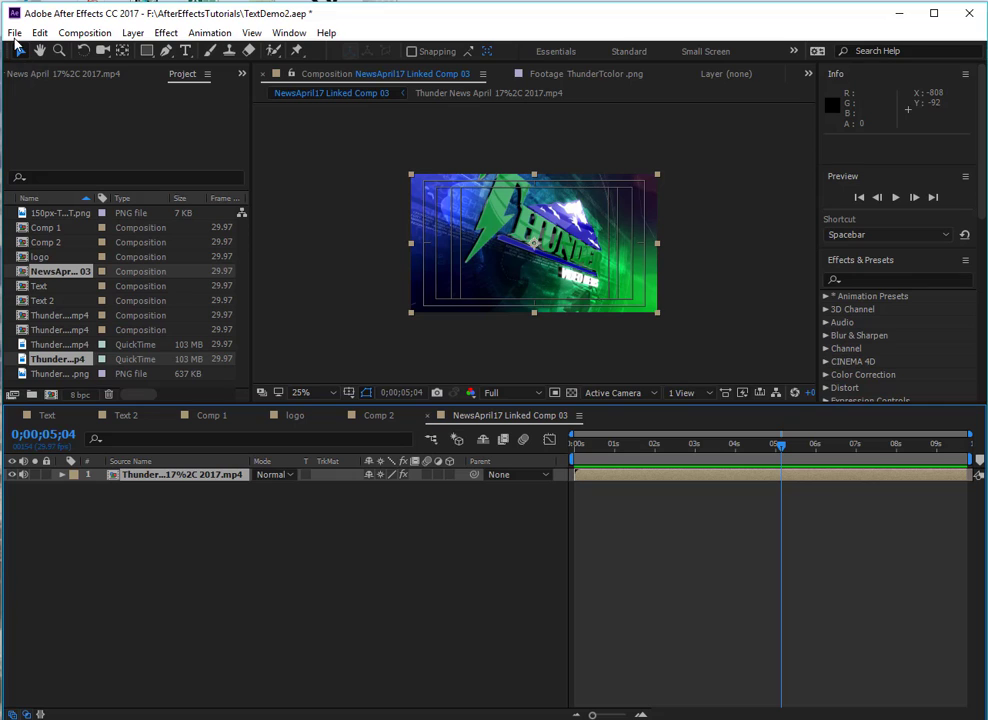
Step: Import the Premiere Pro project AnimalMorph.prproj with all sequences and audio, and open its Sequence 01 composition
left_click(15, 33)
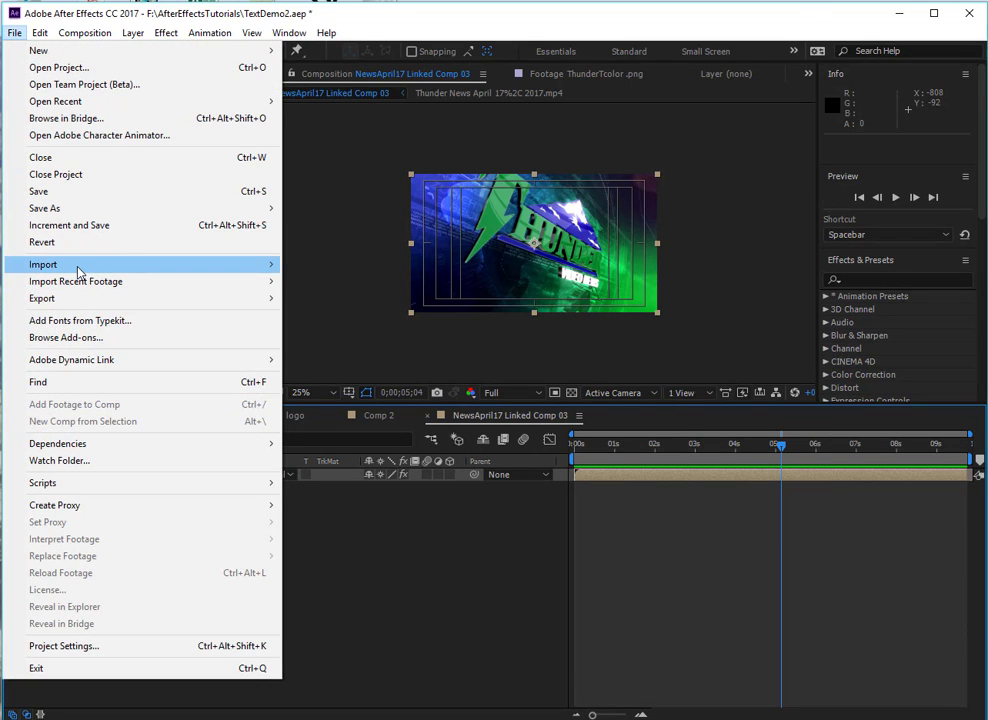
mouse_move(78, 271)
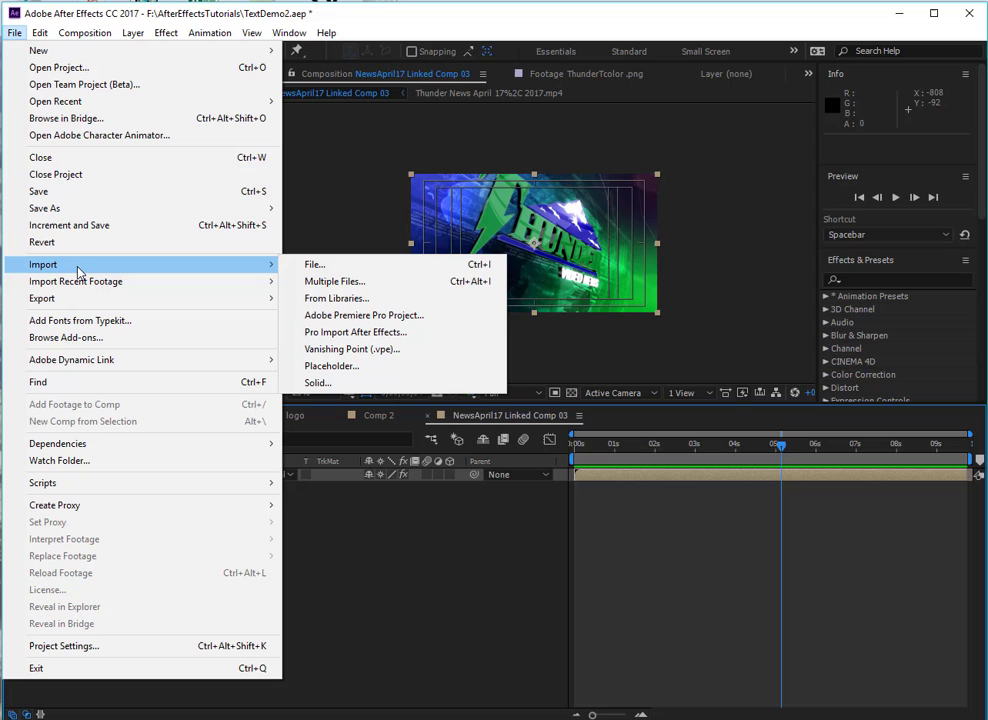
left_click(357, 316)
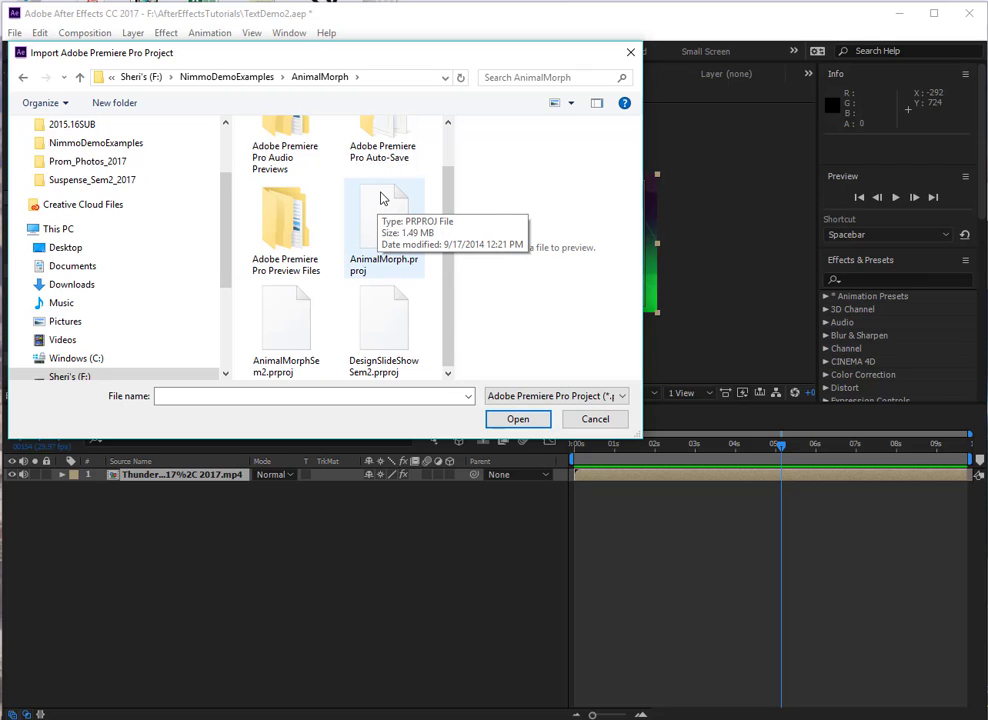
left_click(370, 200)
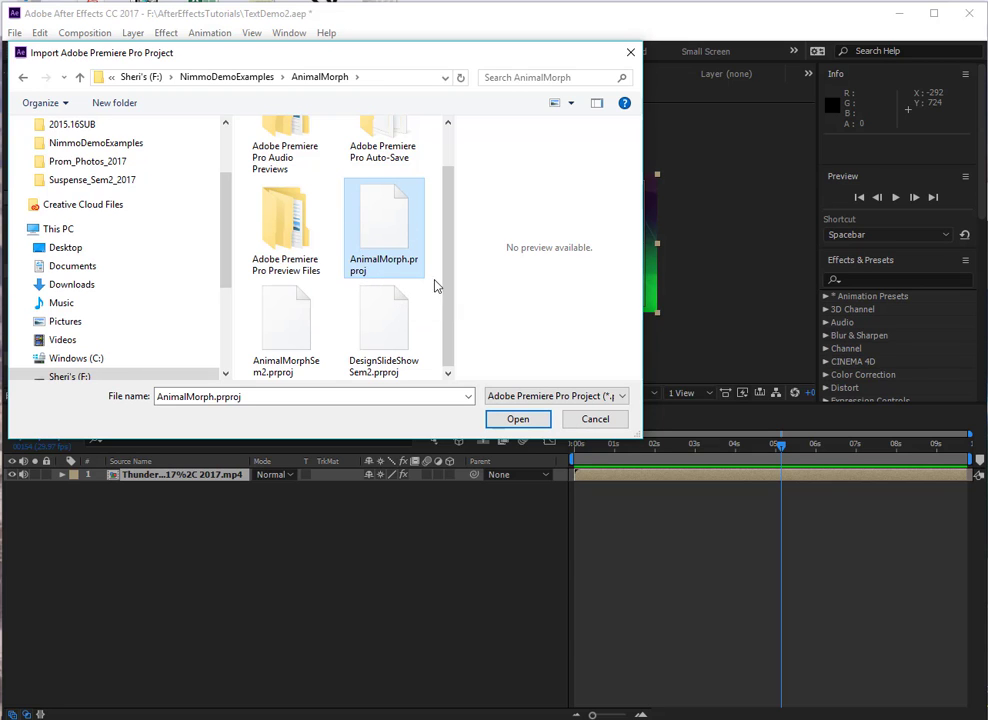
left_click(516, 421)
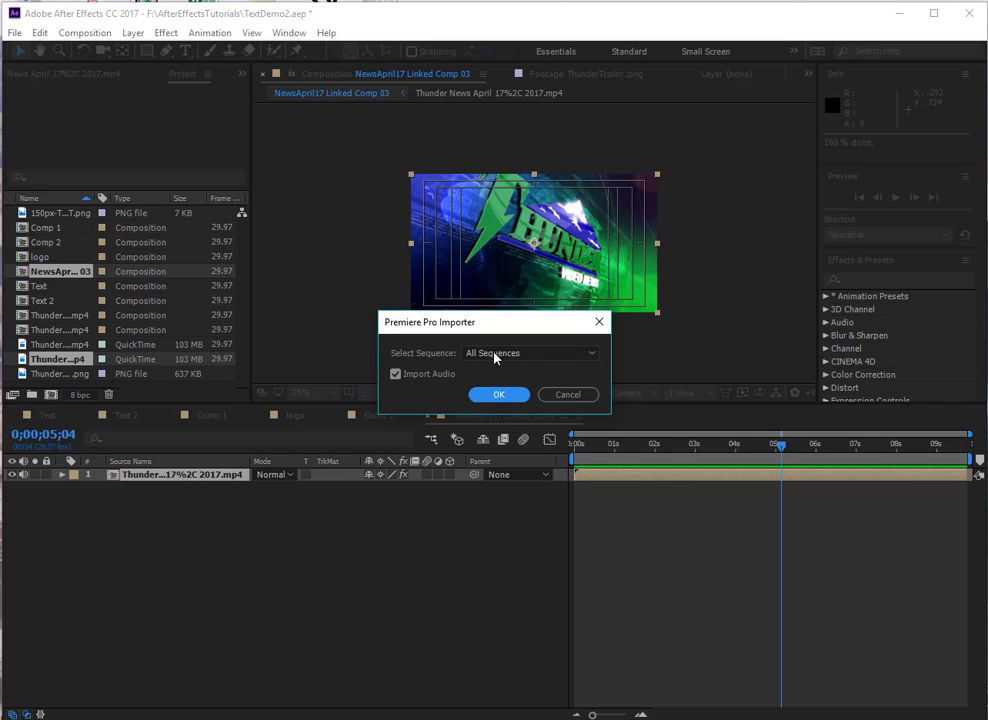
left_click(492, 396)
left_click(494, 395)
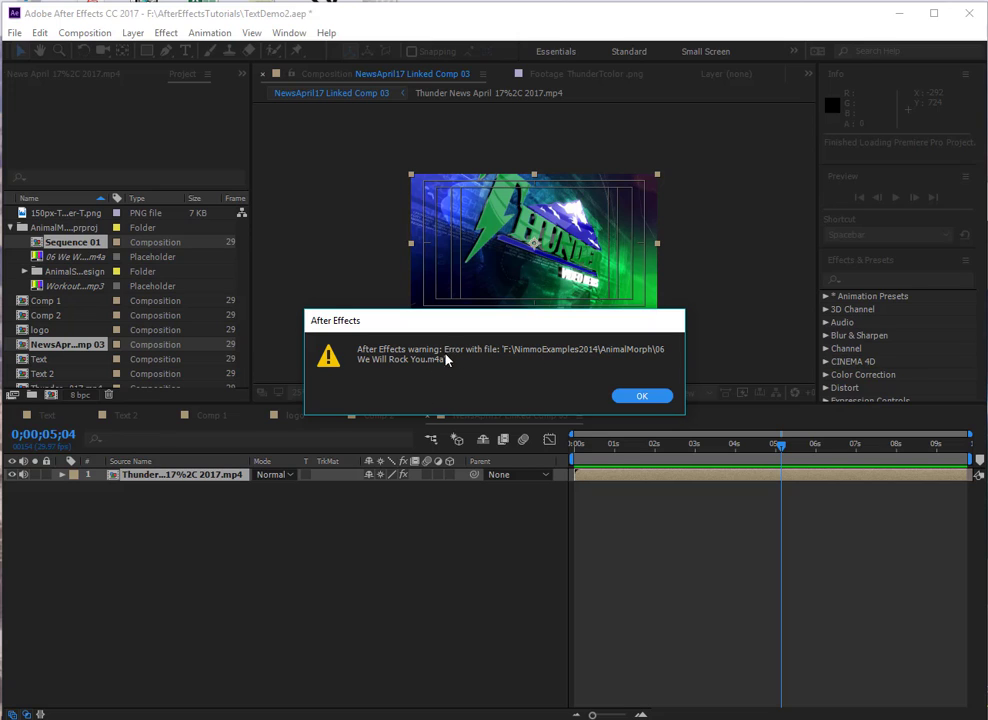
left_click(640, 396)
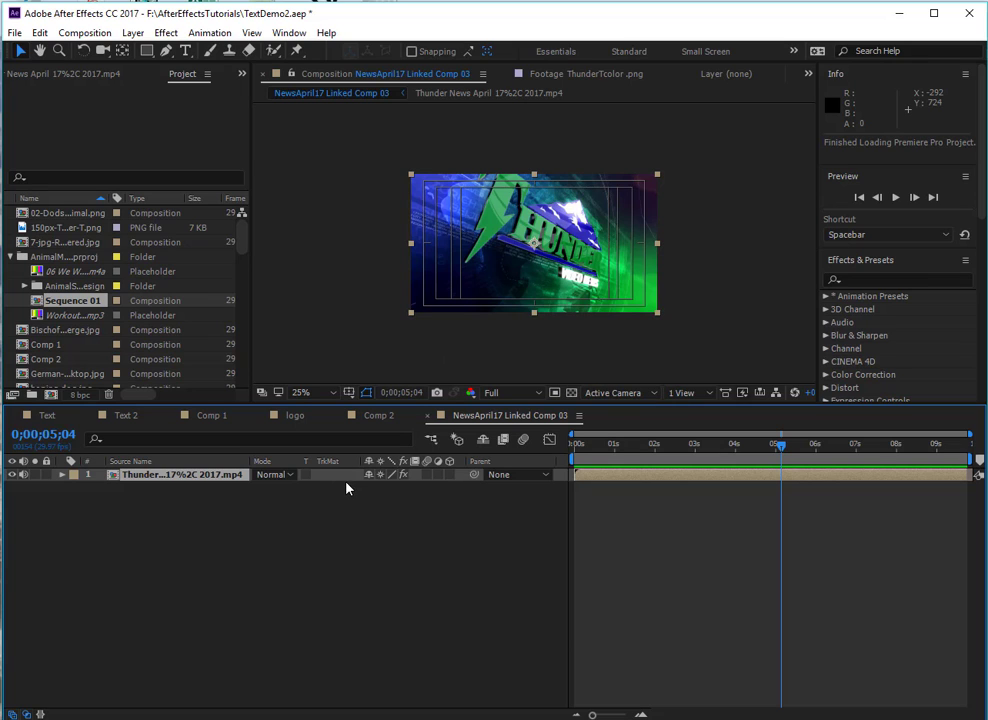
double_click(70, 300)
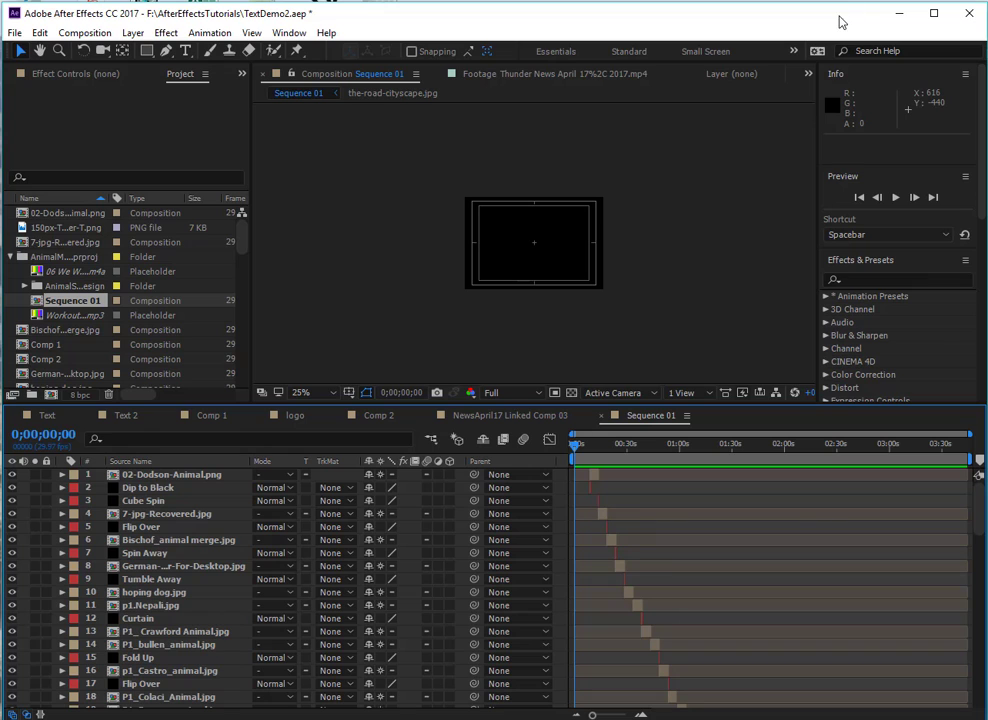
Step: Choose LayersPPNews.psd from the NimmoDemoExamples folder on the F: drive for import
left_click(14, 34)
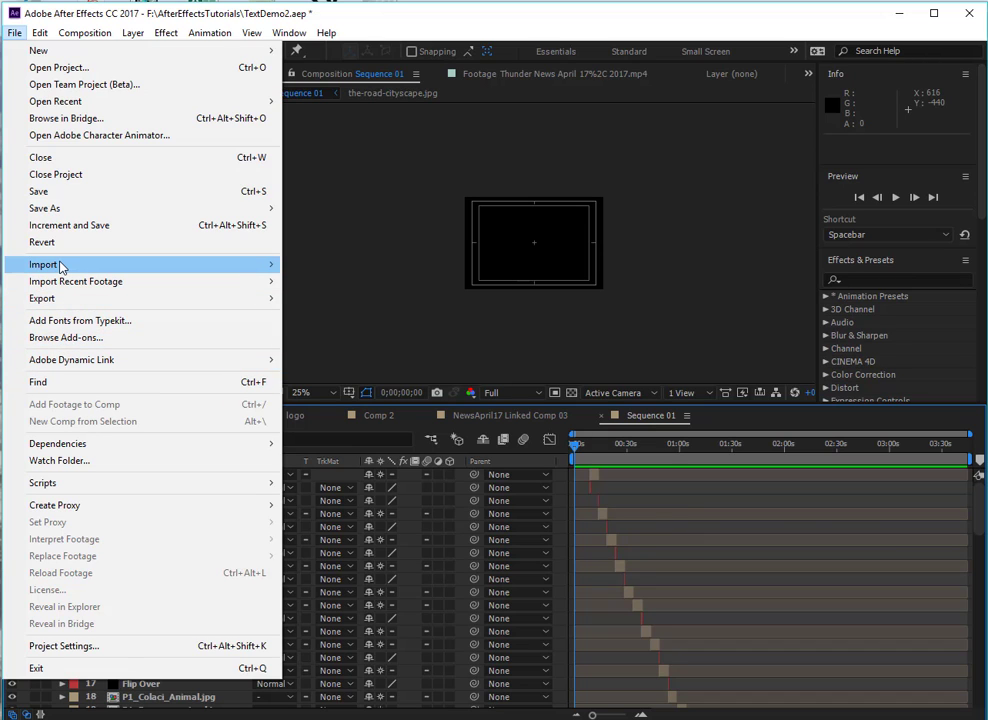
mouse_move(60, 267)
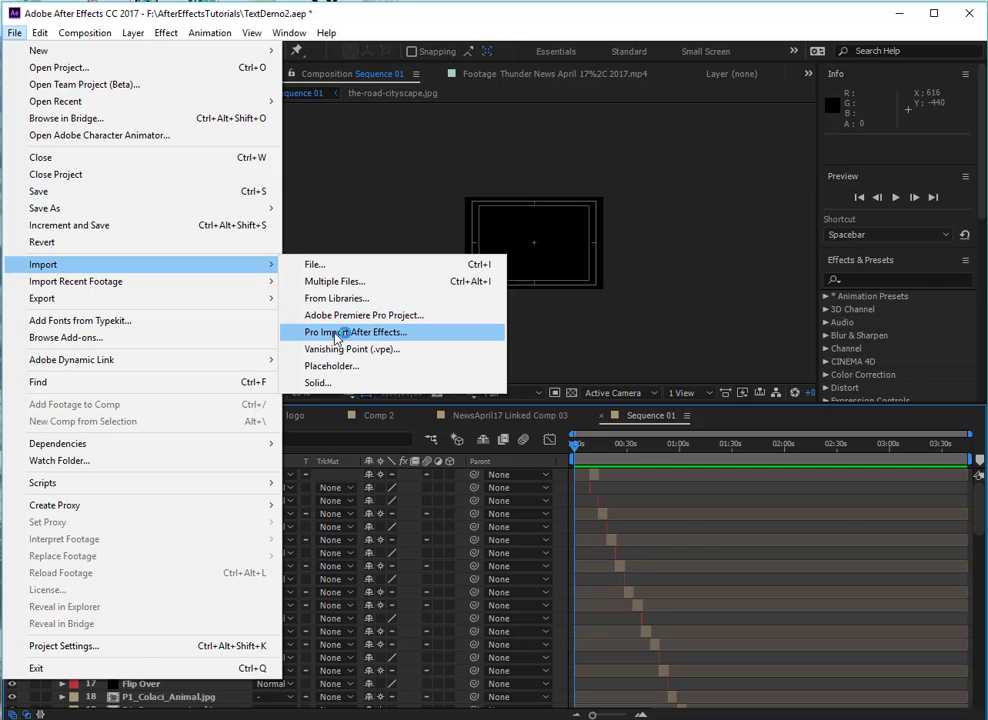
left_click(313, 266)
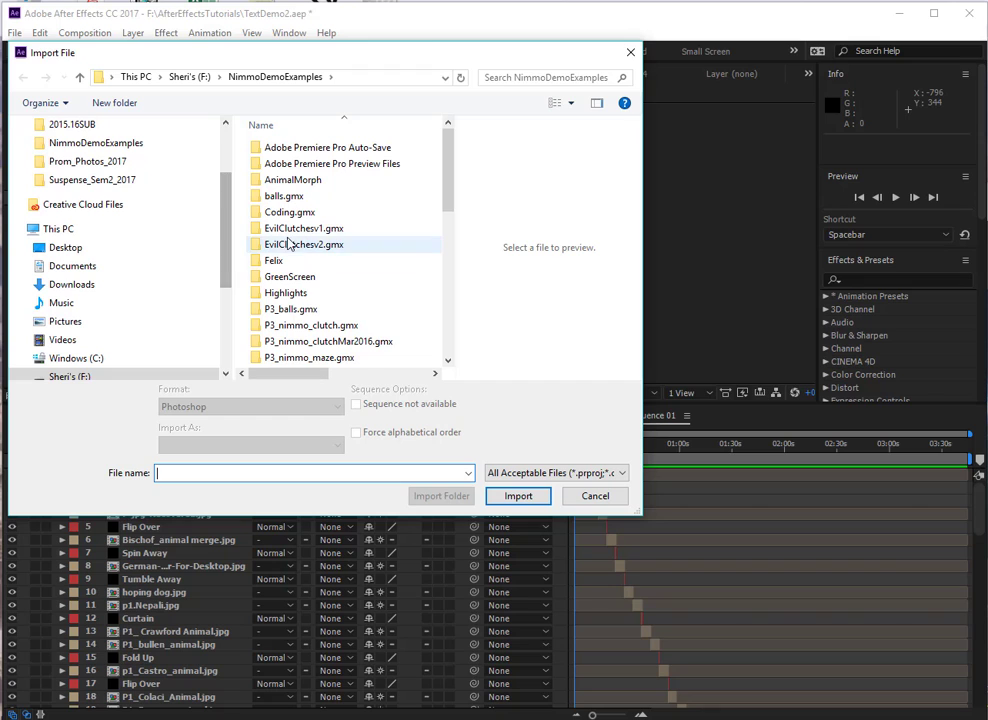
left_click(70, 376)
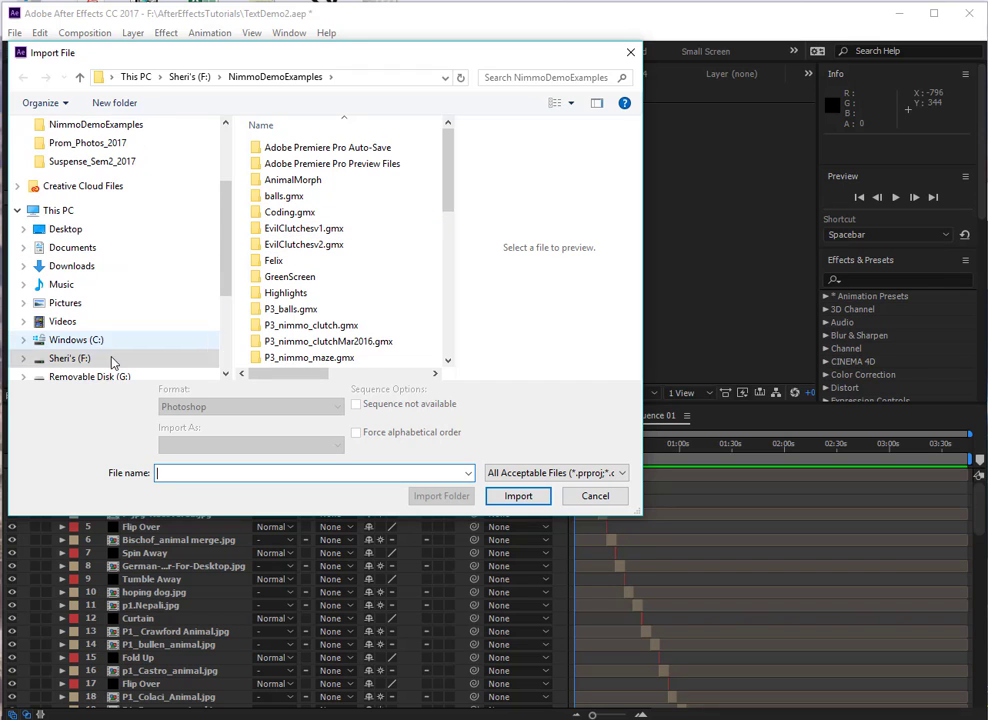
scroll(330, 300, "down", 3)
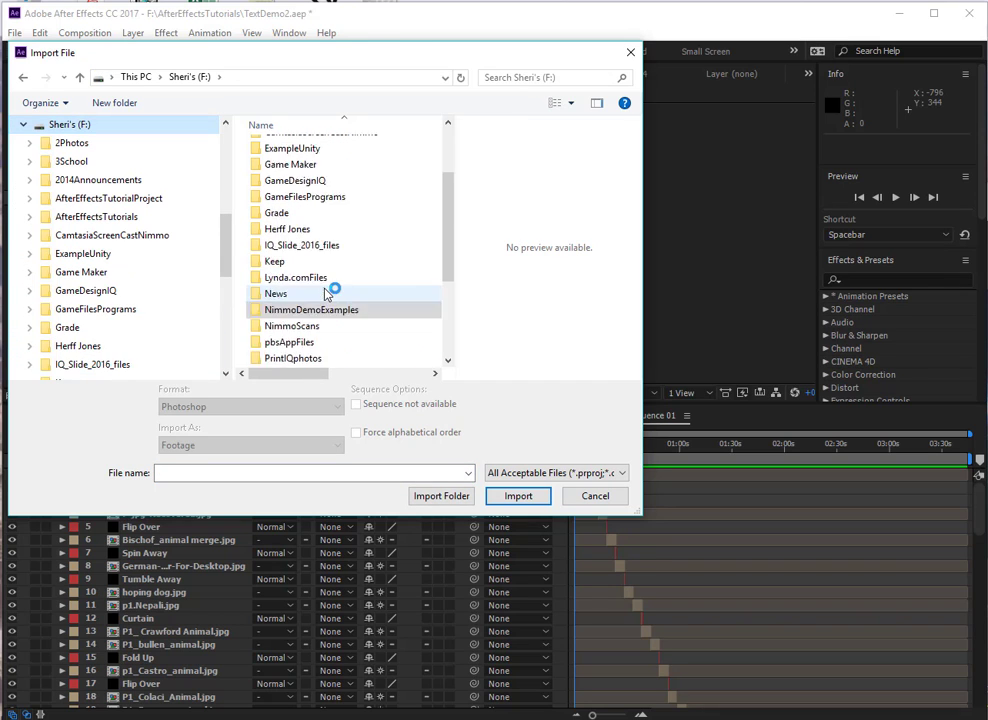
double_click(333, 214)
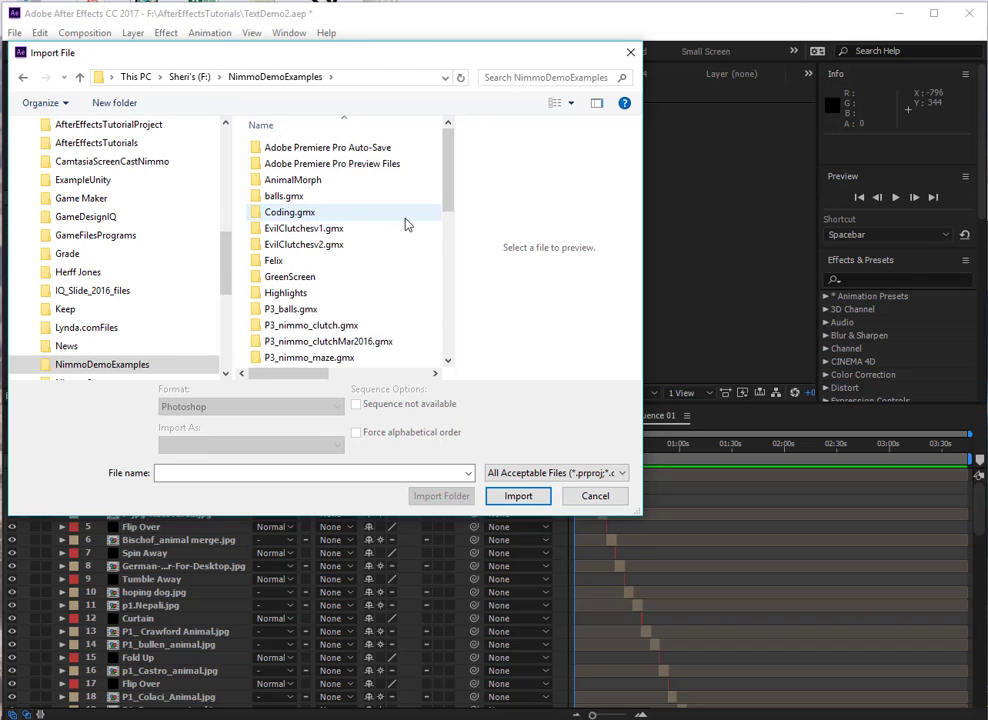
scroll(330, 300, "down", 5)
left_click(310, 327)
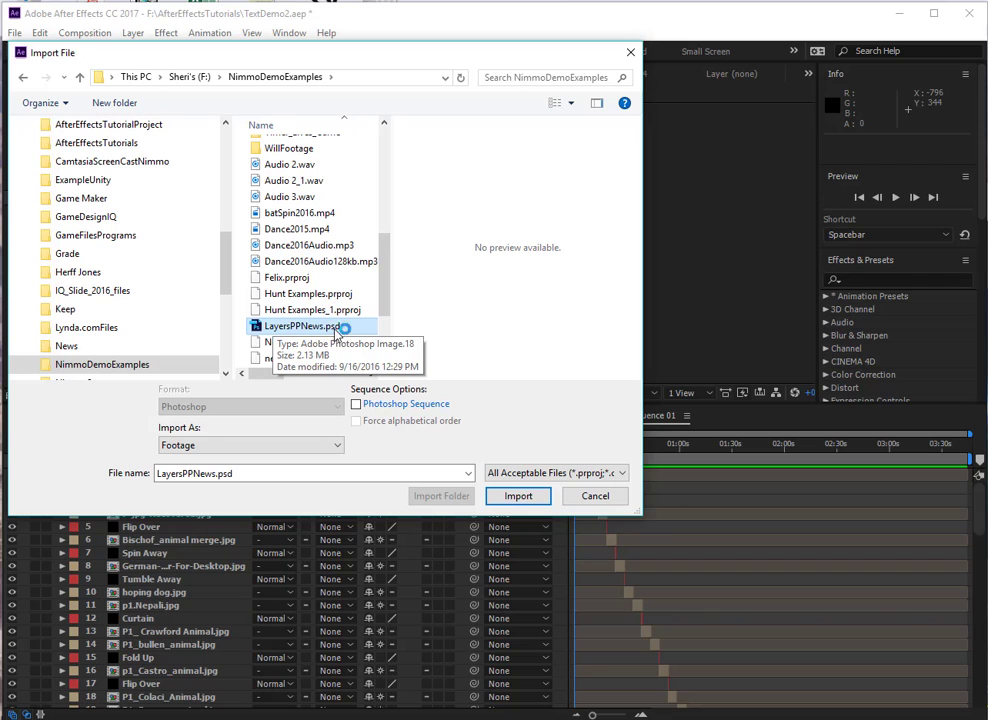
left_click(516, 496)
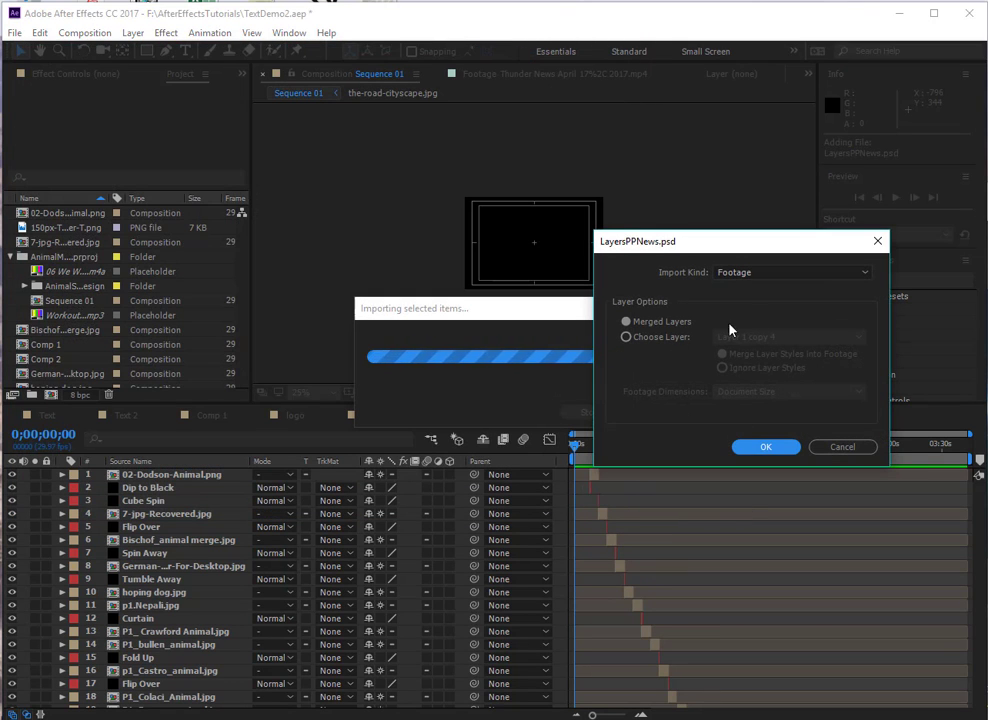
Step: Import the Photoshop file as a Composition with Merge Layer Styles into Footage, and open the LayersPPNews composition
left_click(770, 274)
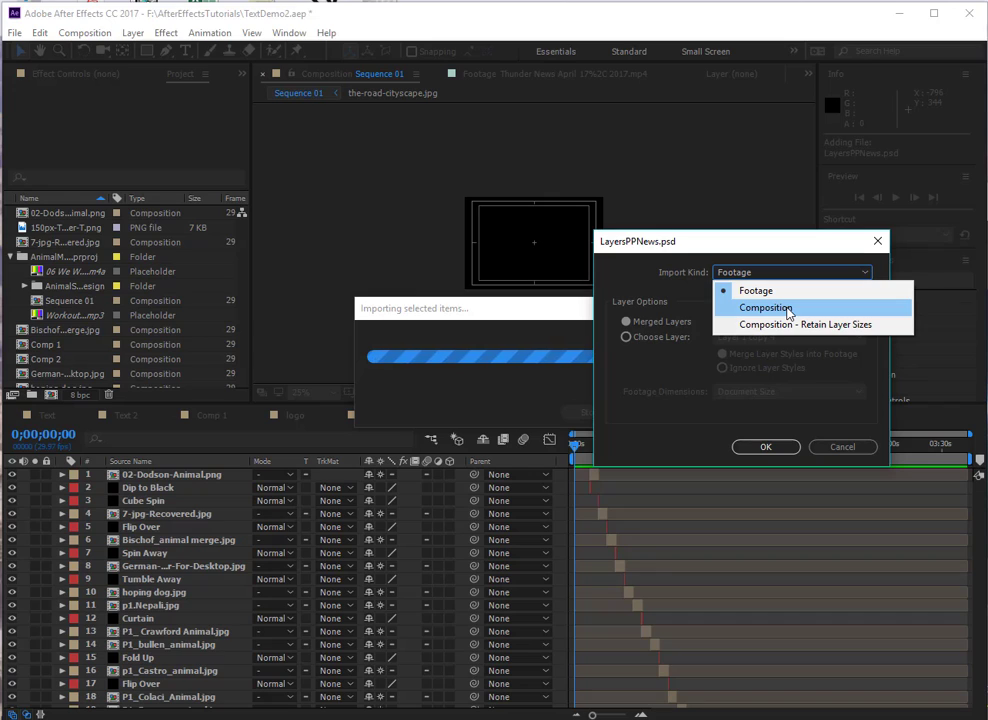
left_click(788, 309)
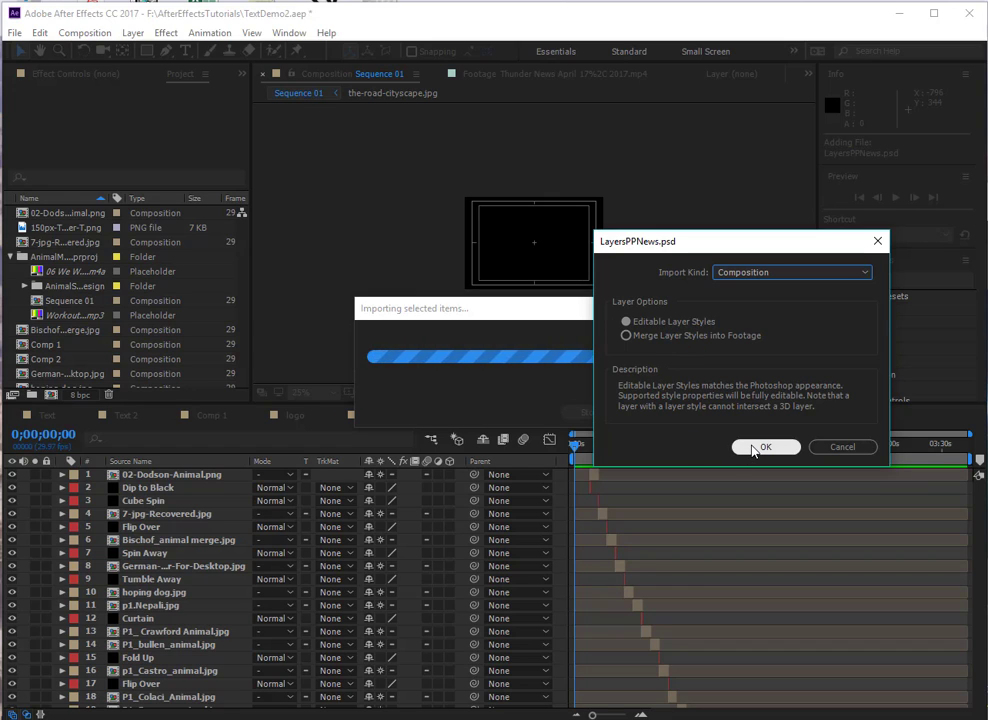
left_click(626, 335)
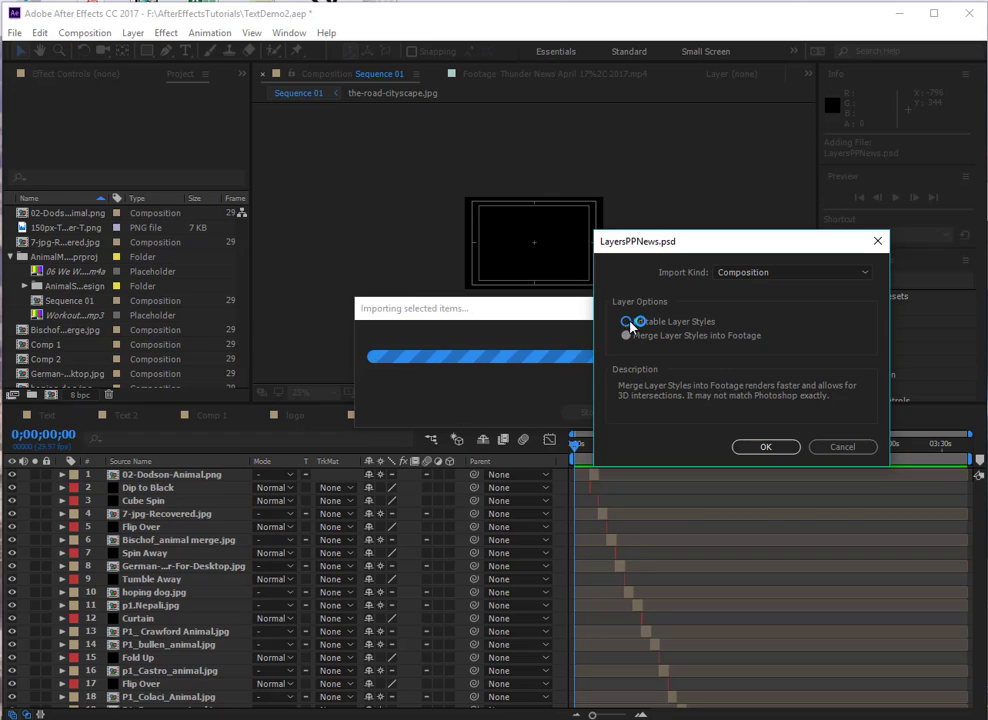
left_click(628, 321)
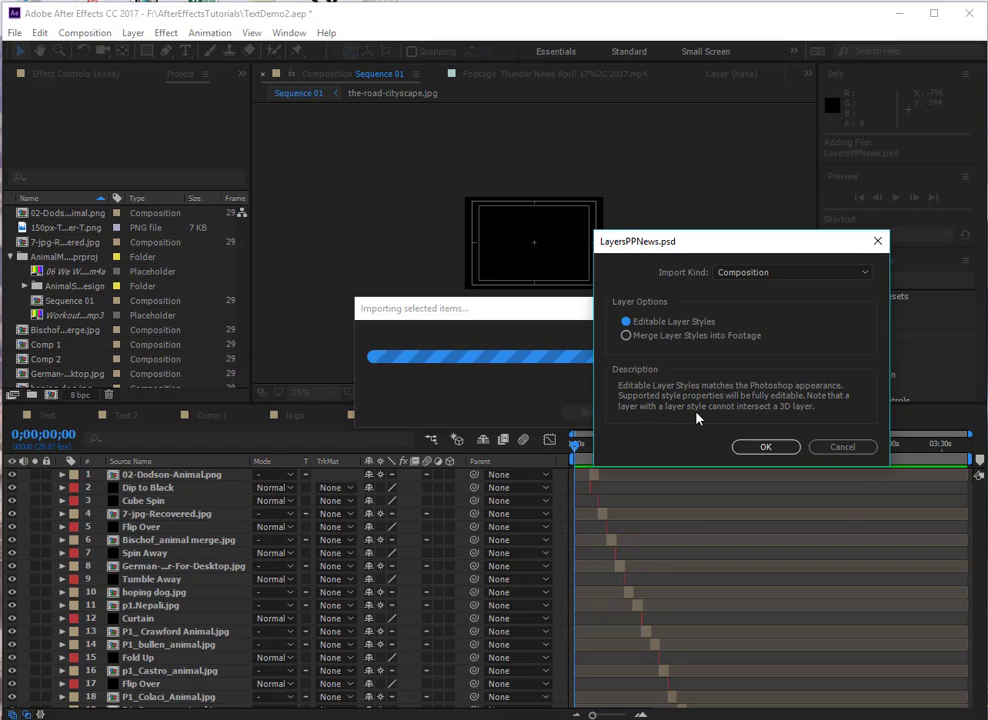
left_click(630, 336)
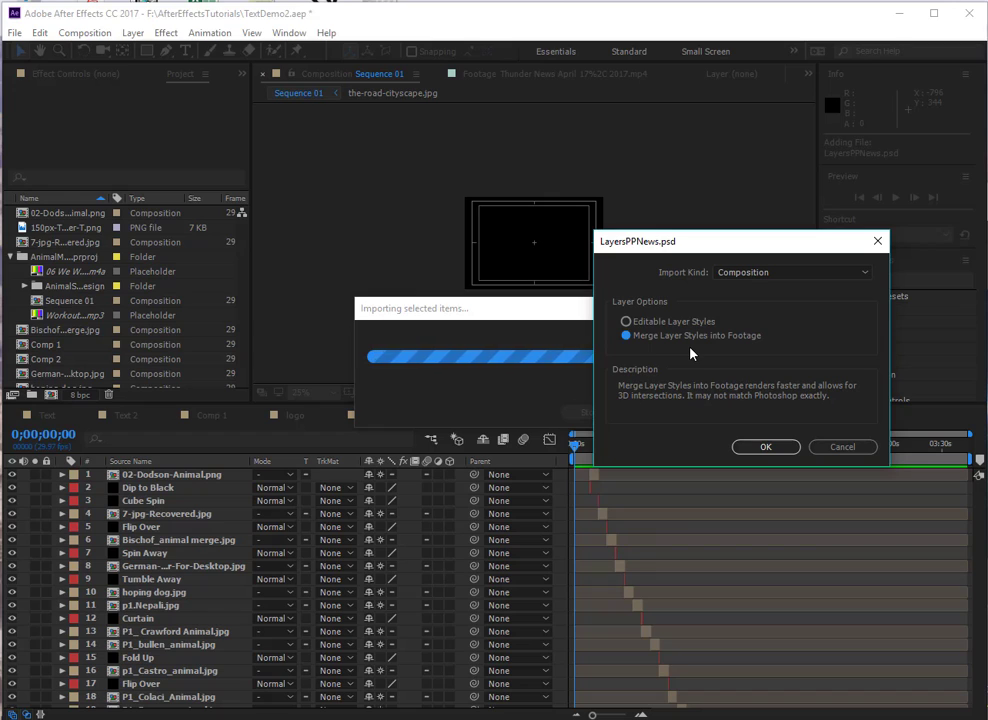
left_click(760, 444)
double_click(30, 344)
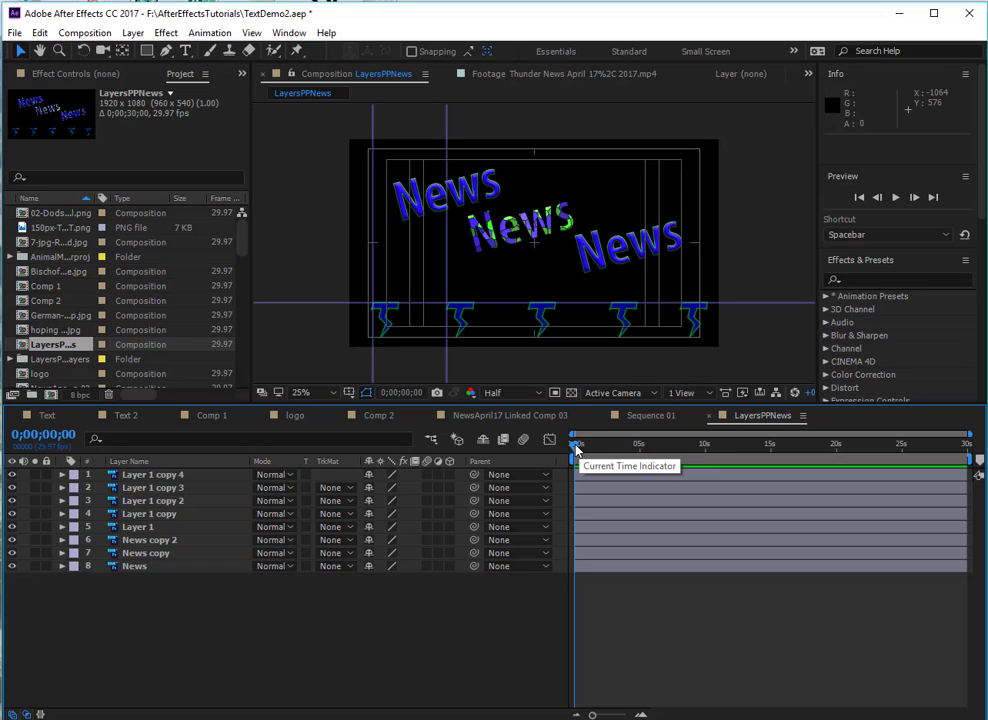
Step: Stagger the start times of layers 2 to 8 in the LayersPPNews timeline, from about 2 seconds to about 11.5 seconds
left_click_drag(575, 449, 604, 447)
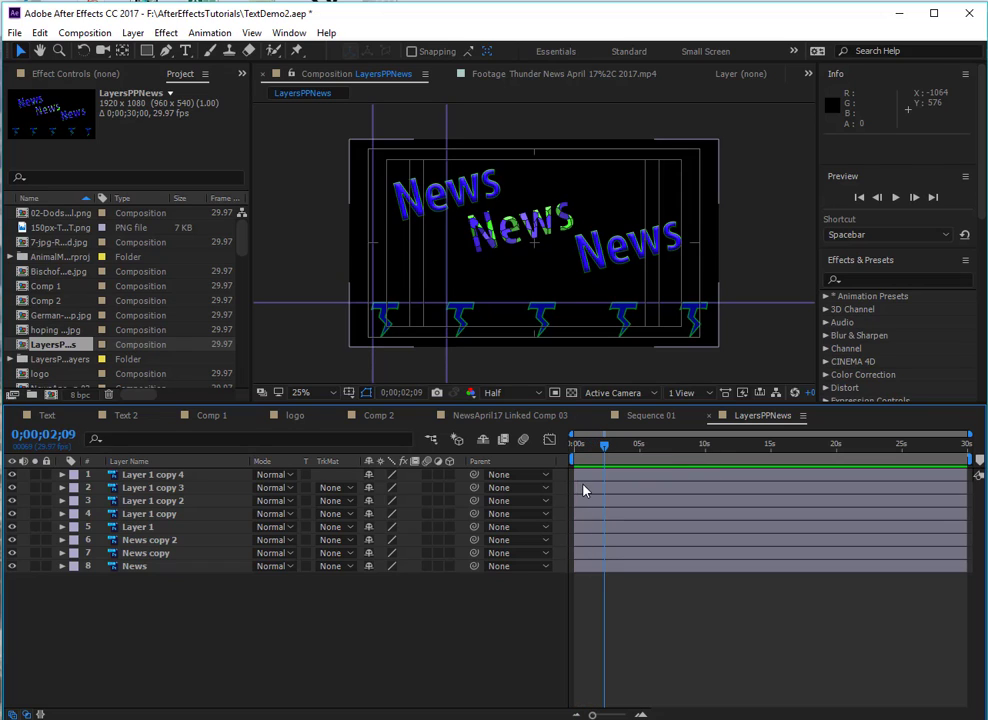
left_click_drag(585, 490, 661, 516)
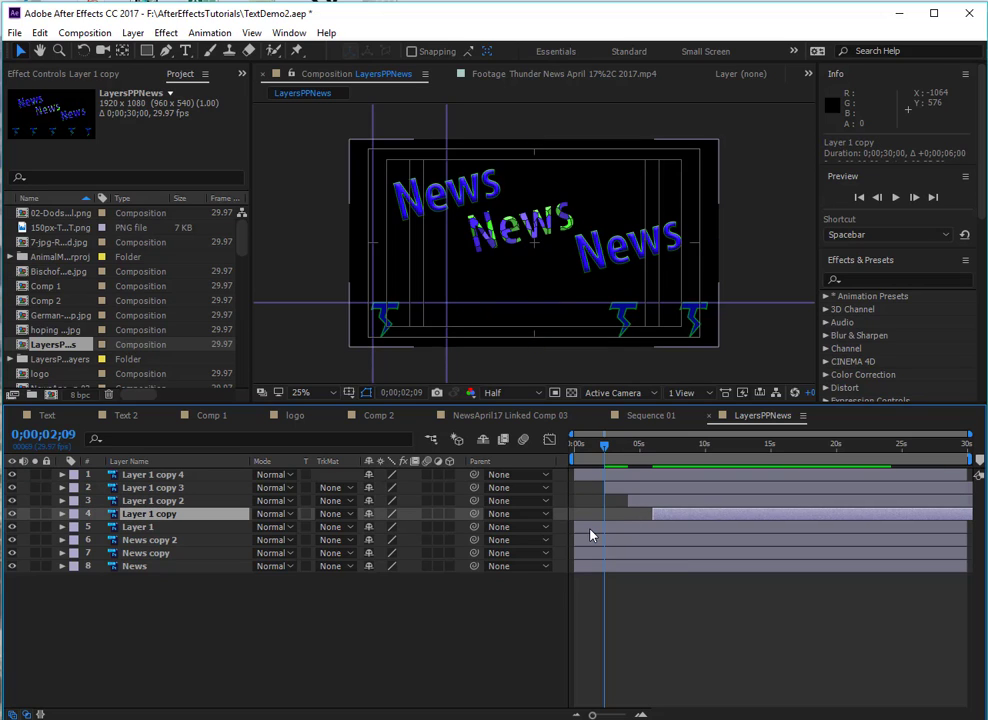
left_click_drag(589, 527, 686, 527)
left_click_drag(590, 540, 707, 540)
left_click_drag(593, 553, 717, 553)
left_click_drag(628, 569, 767, 572)
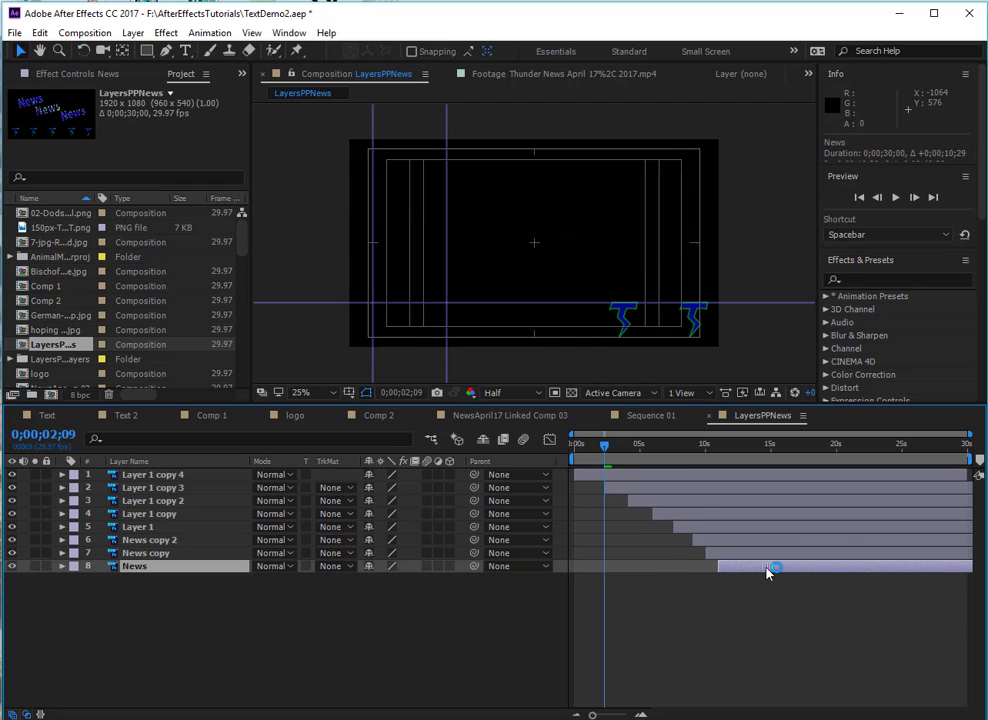
left_click_drag(597, 453, 580, 455)
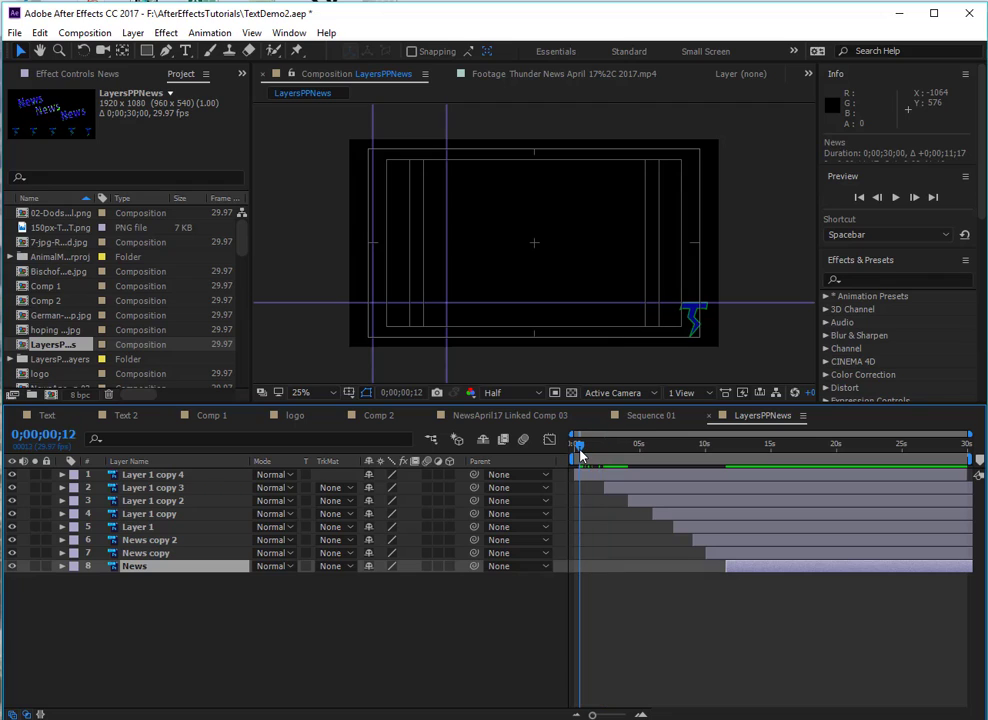
Step: Preview the staggered layers in the LayersPPNews composition from 0;00;00;12 onwards
key("space")
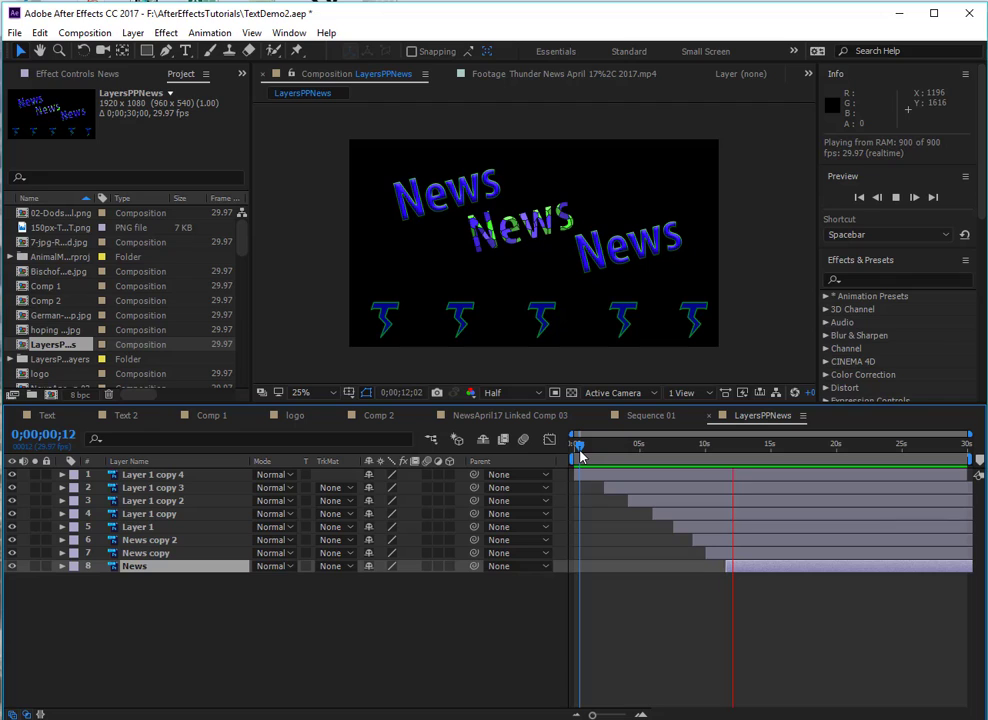
key("space")
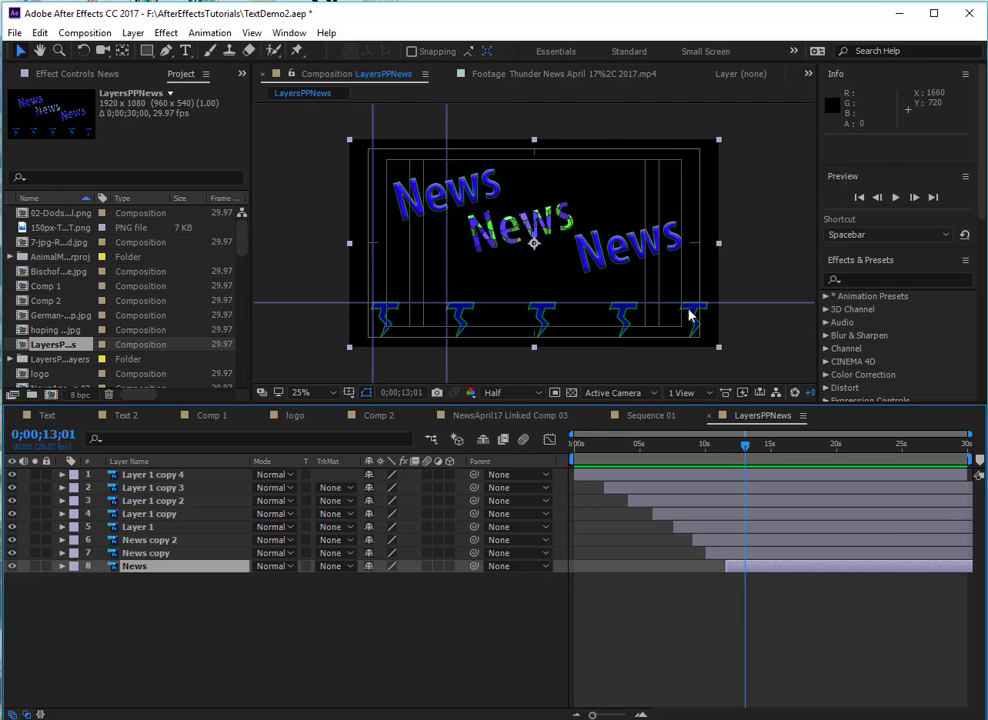
left_click_drag(750, 448, 766, 500)
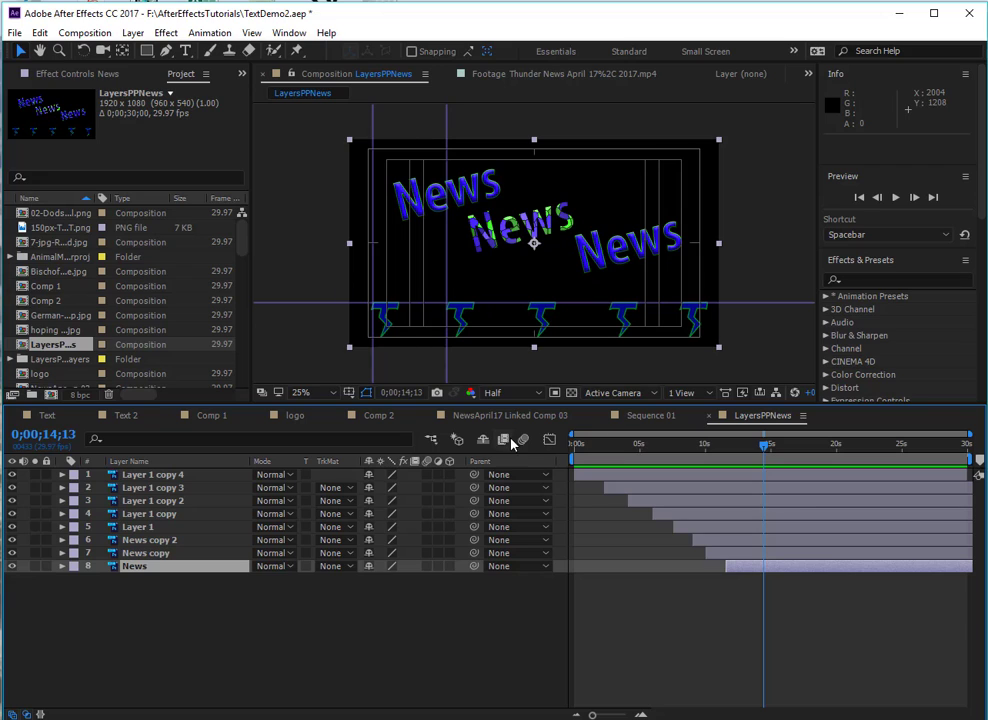
Step: Keyframe the Rotation of Layer 1 copy 4 from 0x+0.0° at 0;00;11;06 to 25x+50.0° at 0;00;16;17
left_click(63, 476)
left_click(76, 487)
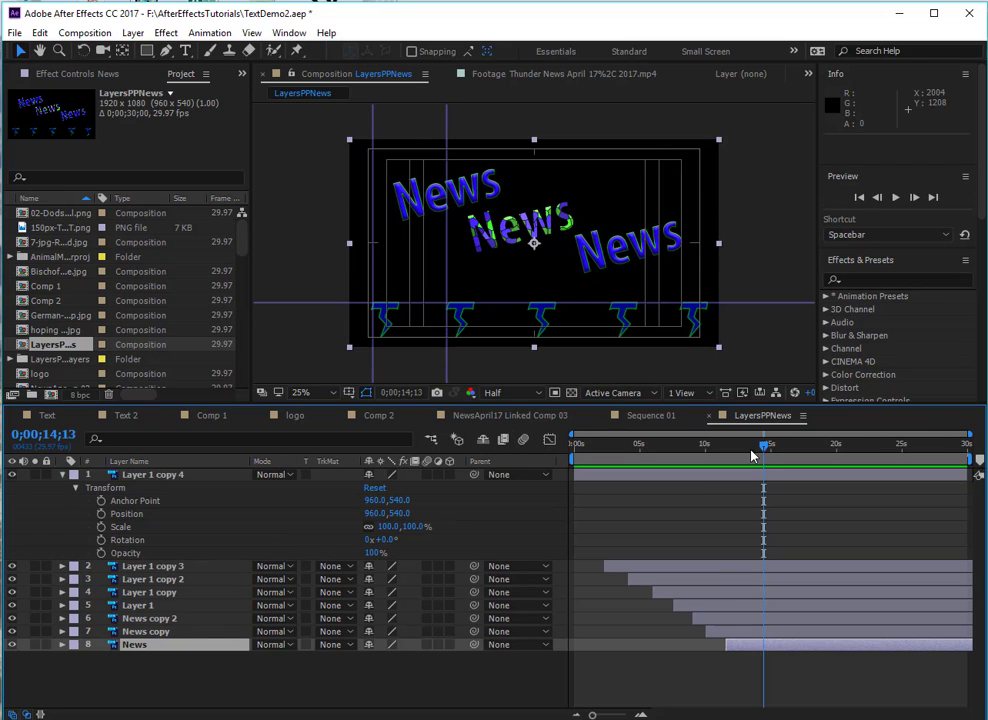
left_click_drag(764, 451, 721, 451)
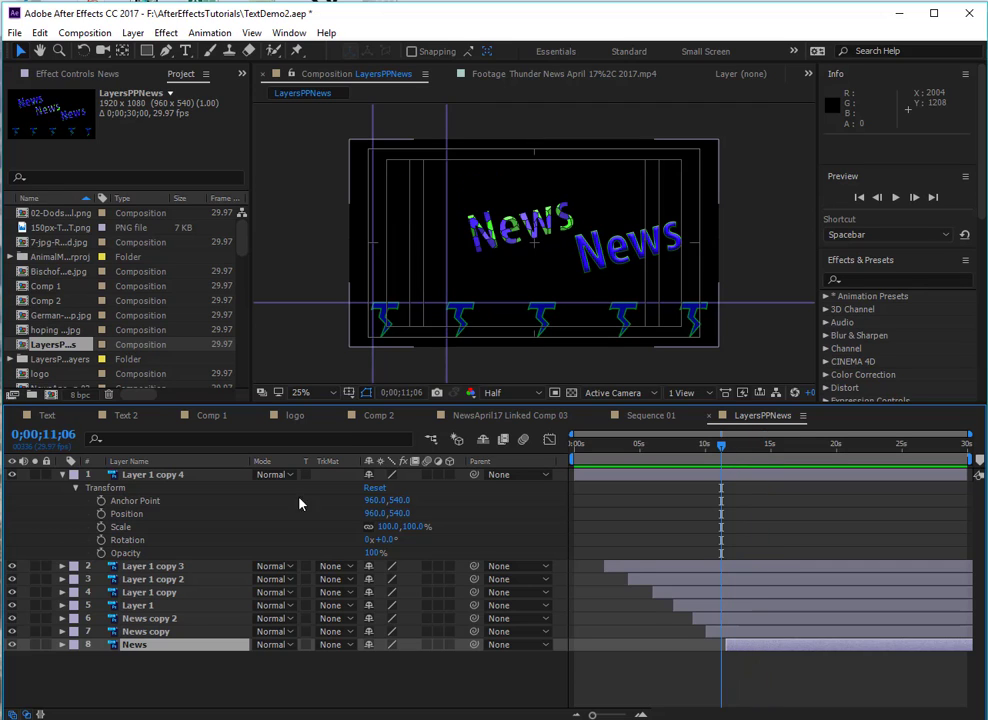
left_click(101, 540)
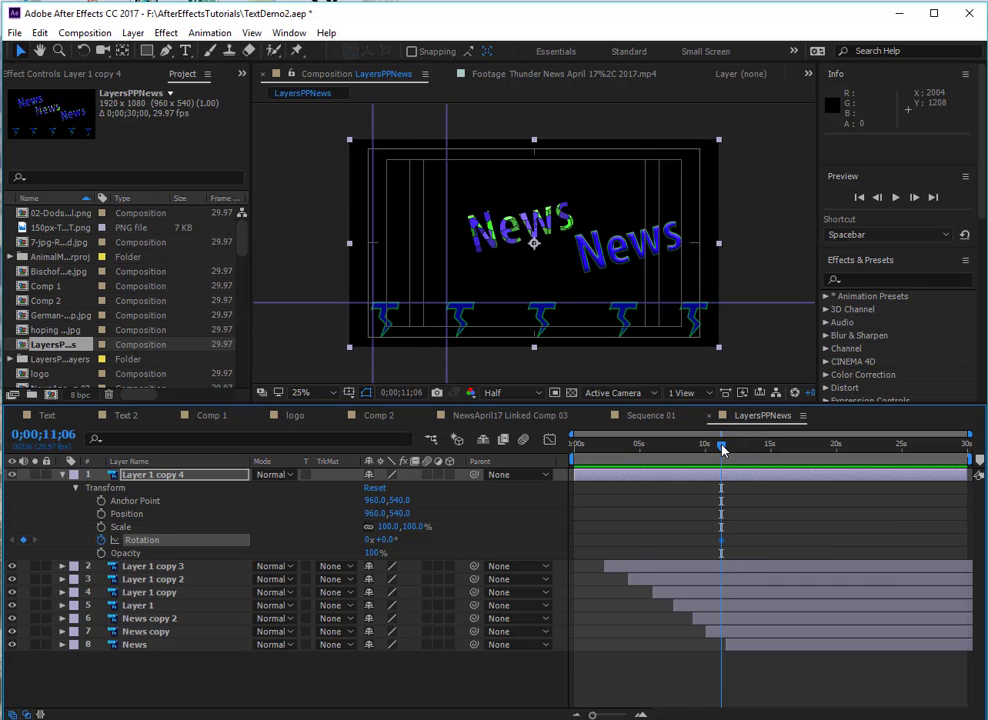
left_click_drag(723, 451, 792, 451)
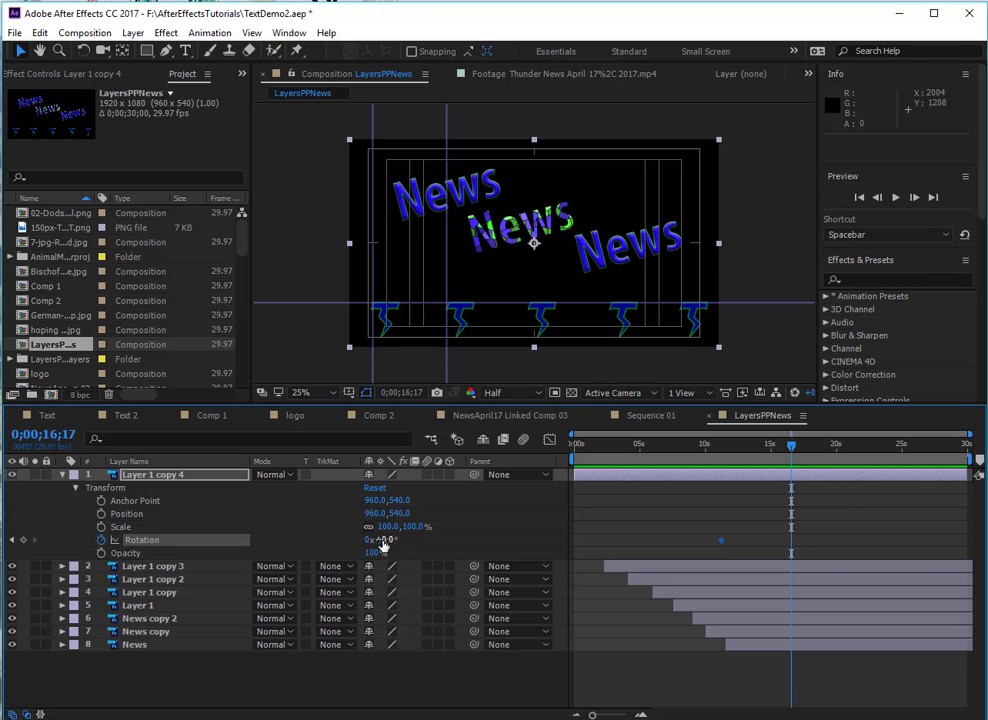
left_click_drag(384, 541, 431, 541)
Step: Play back the rotation animation of Layer 1 copy 4 from 0;00;08;24
left_click(690, 449)
key("space")
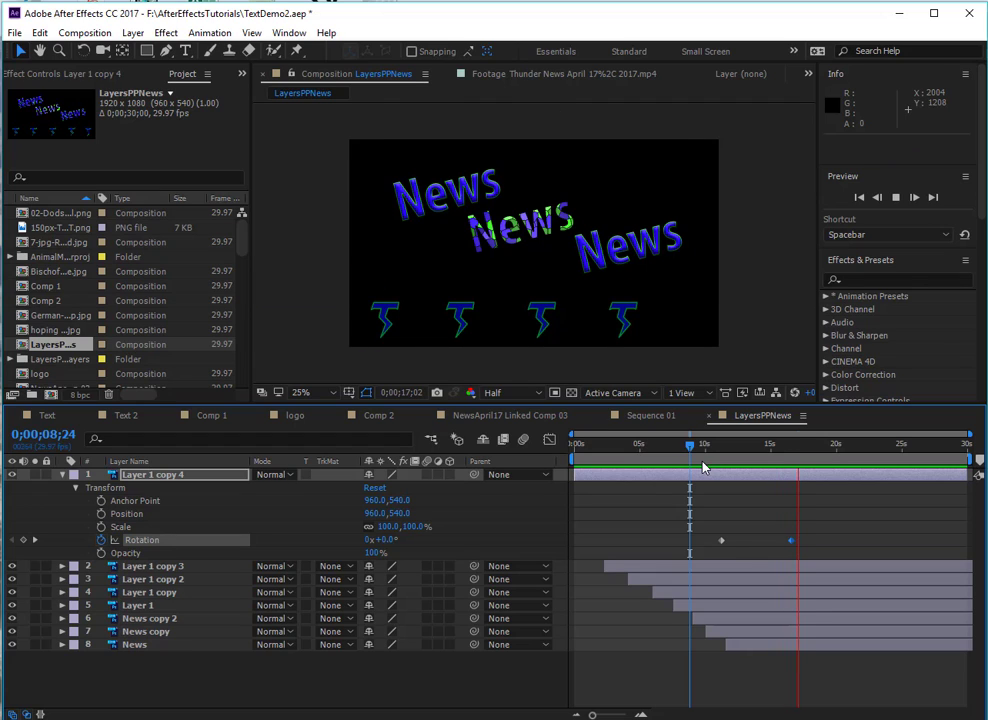
key("space")
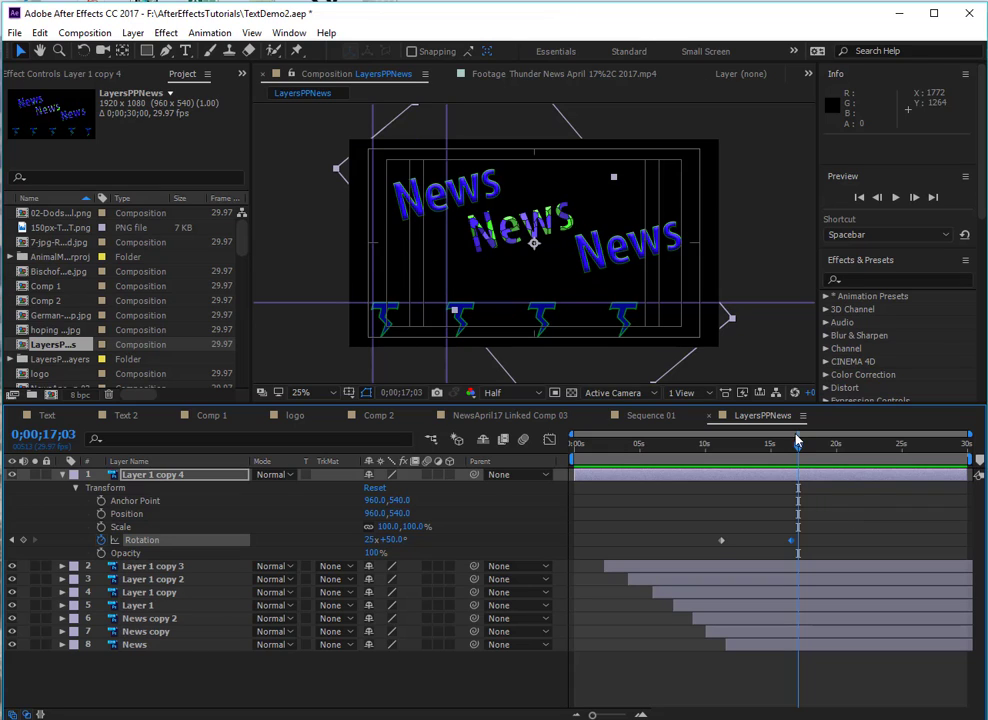
left_click_drag(800, 452, 785, 447)
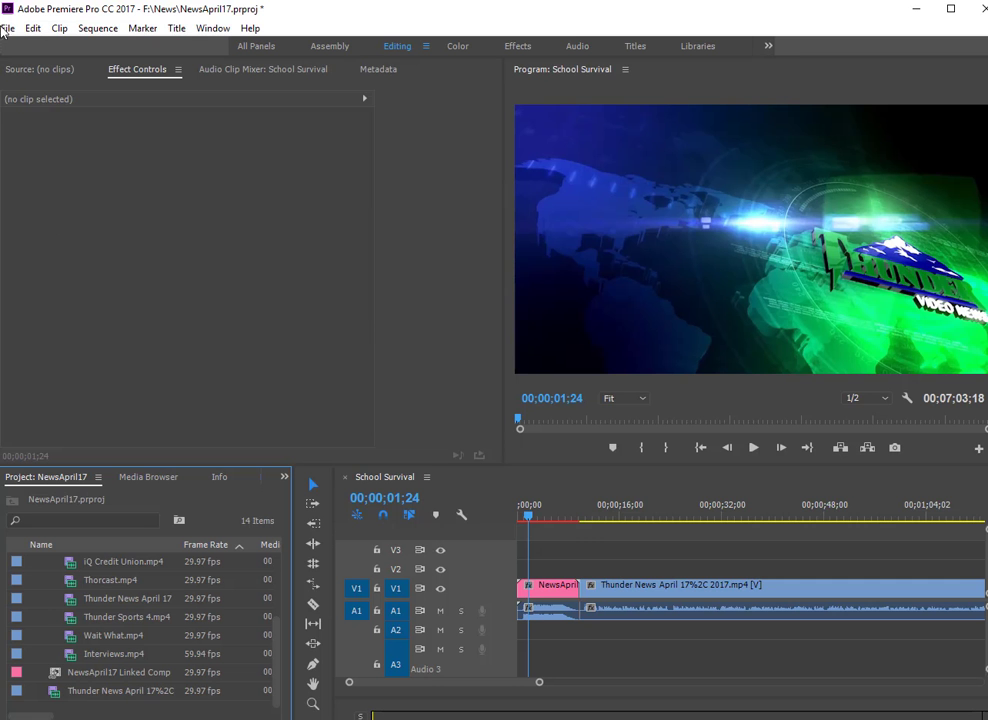
Step: In the Premiere Pro project NewsApril17, choose LayersPPNews.psd from the NimmoDemoExamples folder for import
left_click(8, 28)
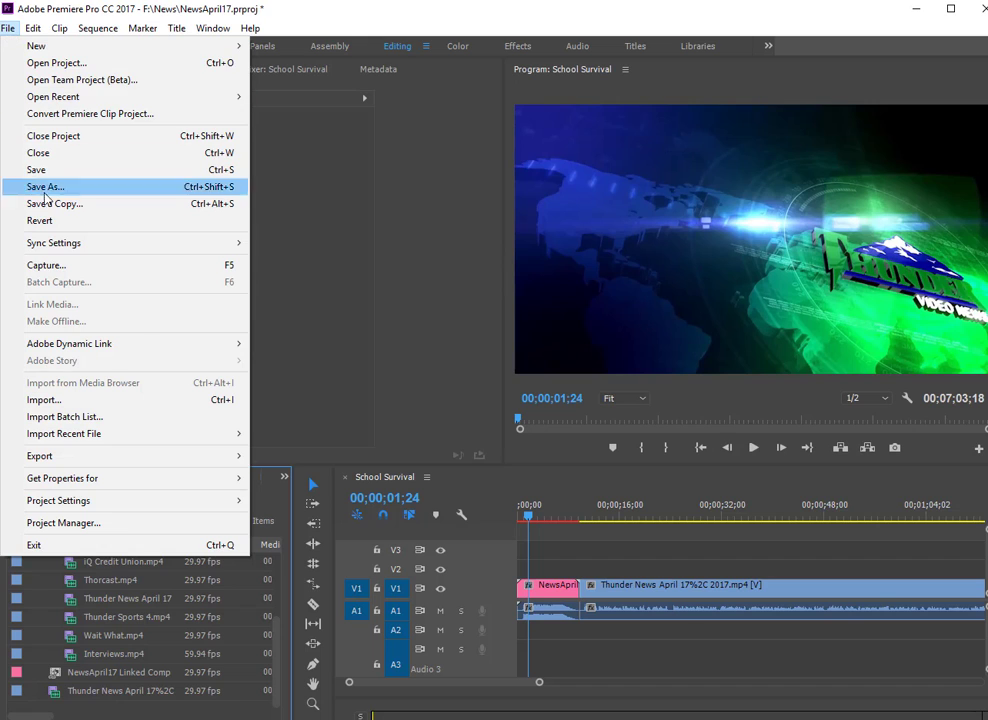
left_click(42, 400)
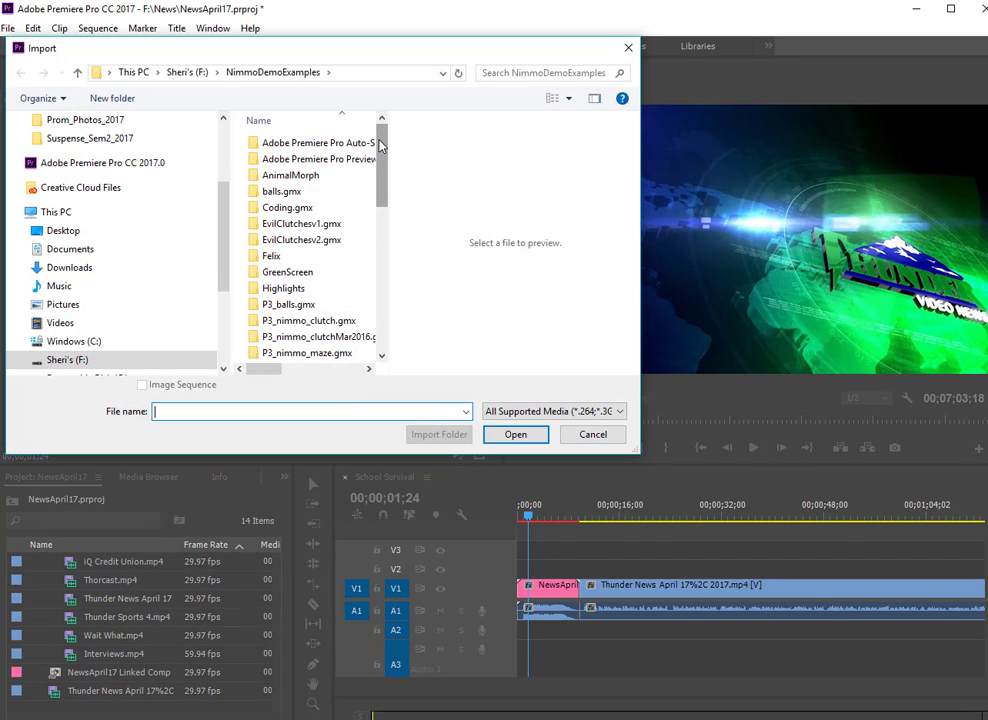
left_click_drag(380, 146, 383, 258)
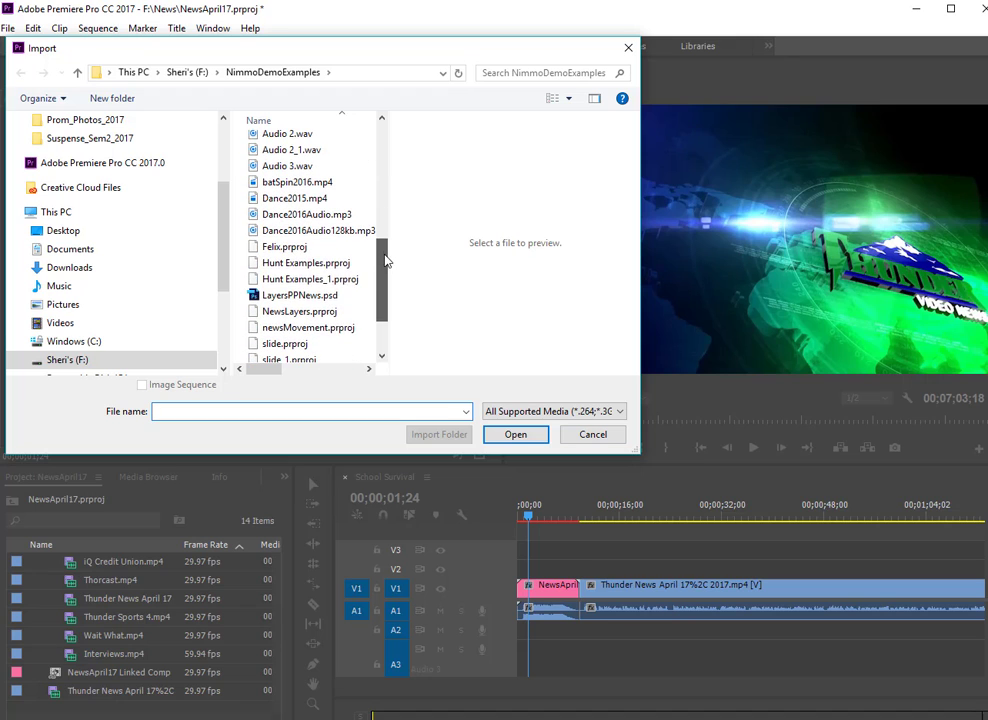
left_click(298, 295)
left_click(513, 434)
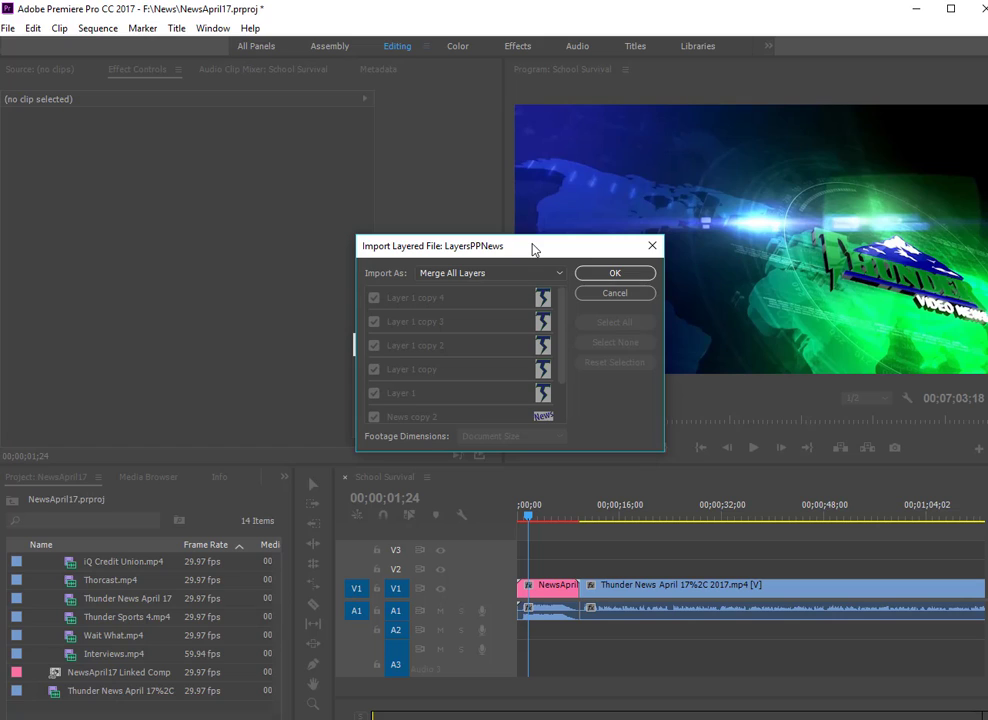
Step: Import the Photoshop file as Individual Layers at Document Size and expand the LayersPPNews bin
left_click_drag(532, 250, 518, 242)
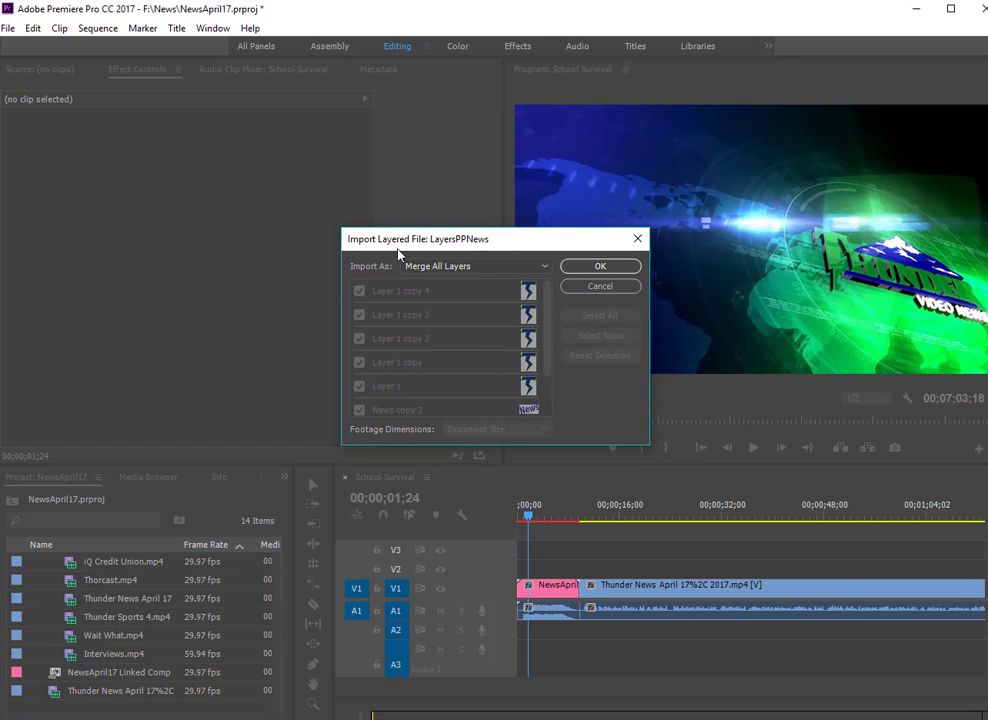
left_click(457, 267)
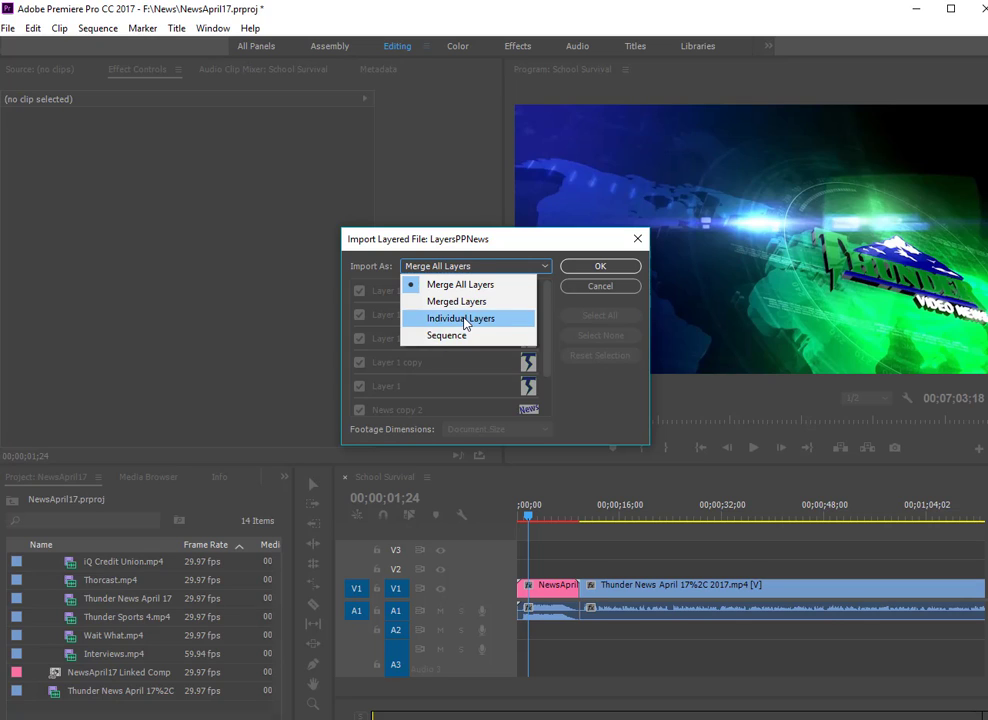
left_click(463, 319)
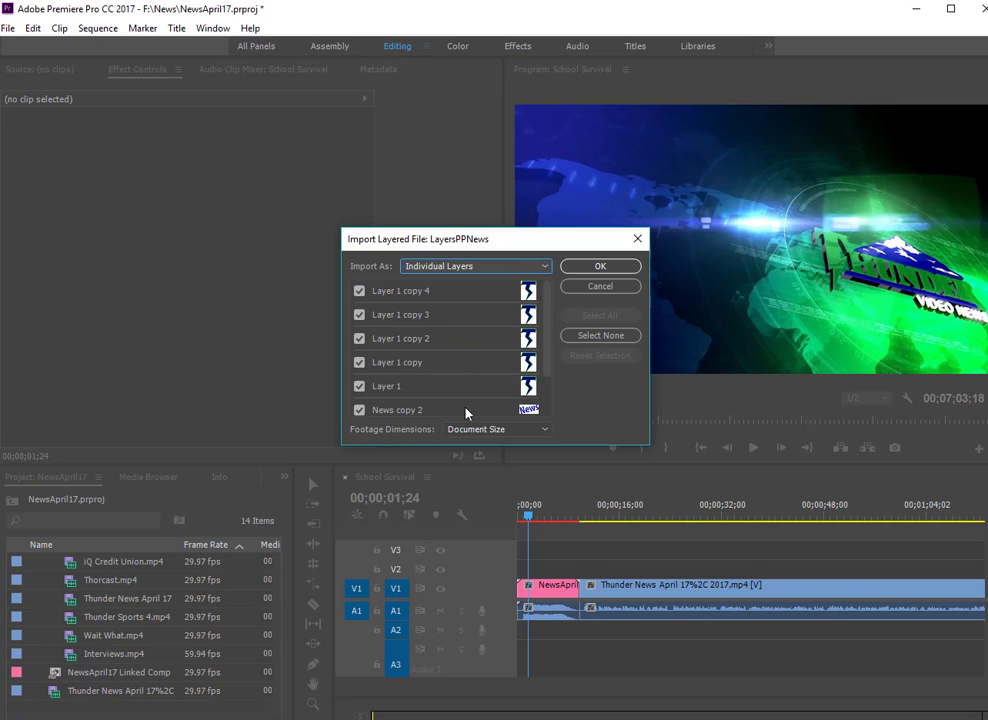
left_click(579, 270)
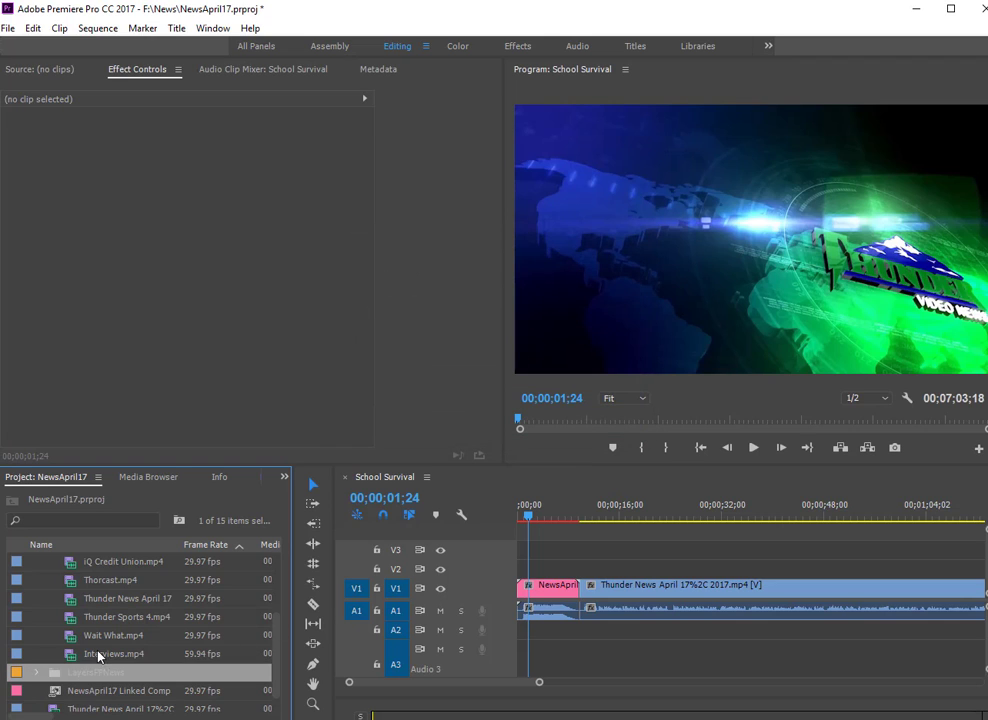
left_click(34, 677)
scroll(148, 658, "down", 3)
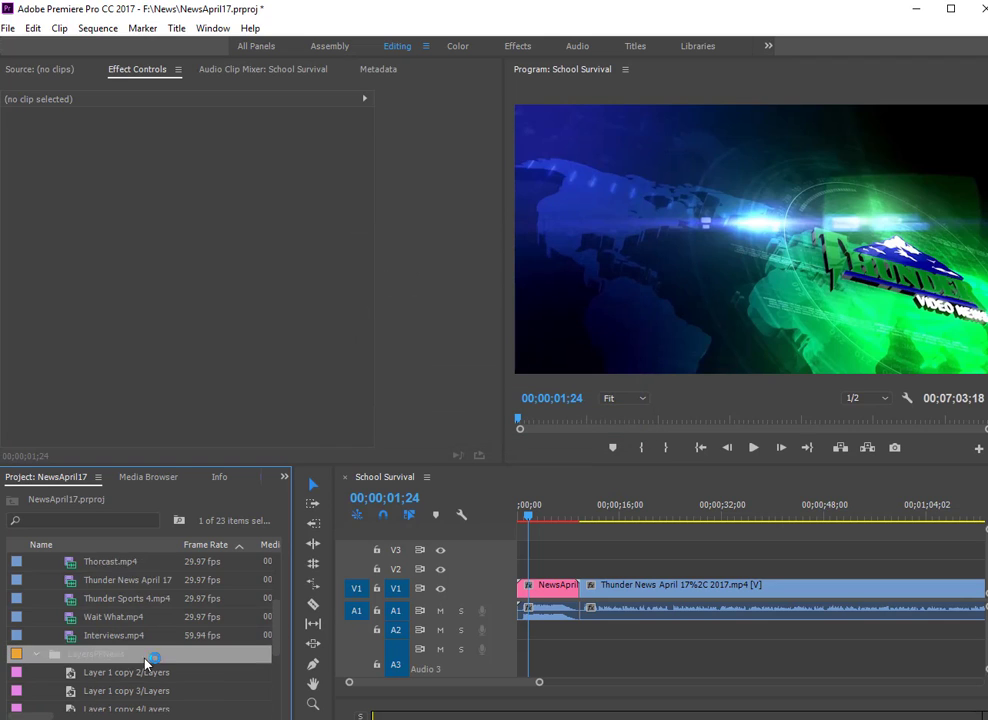
scroll(145, 665, "up", 3)
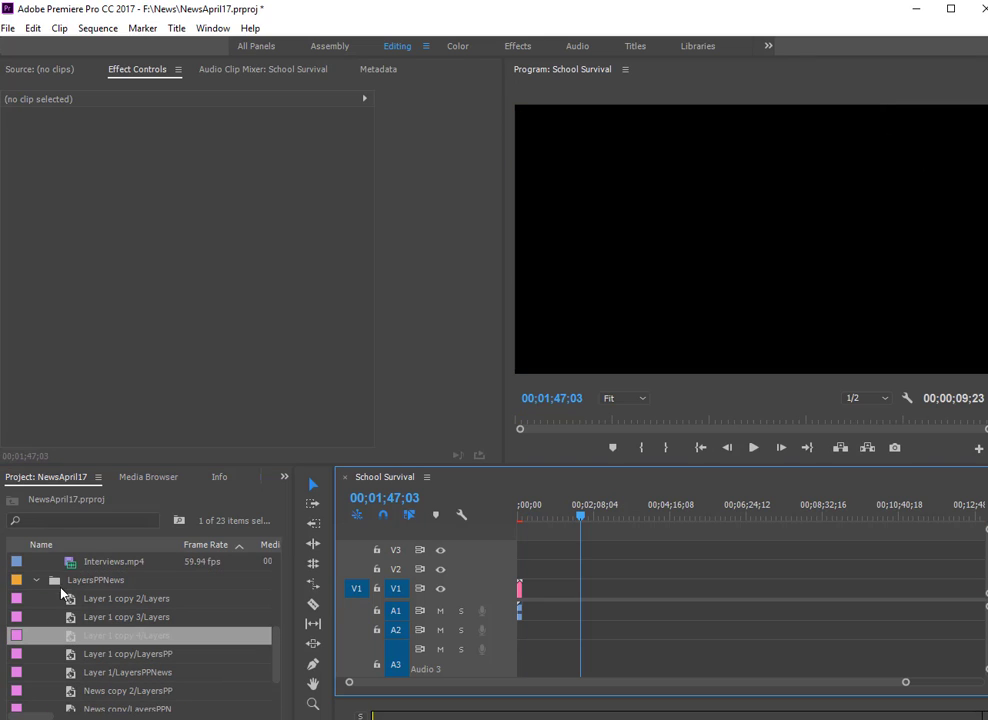
Step: Place all layers of the LayersPPNews bin on track V1 of the School Survival sequence, starting at about one minute
left_click(55, 586)
left_click_drag(55, 586, 558, 589)
left_click(575, 518)
left_click_drag(575, 518, 545, 517)
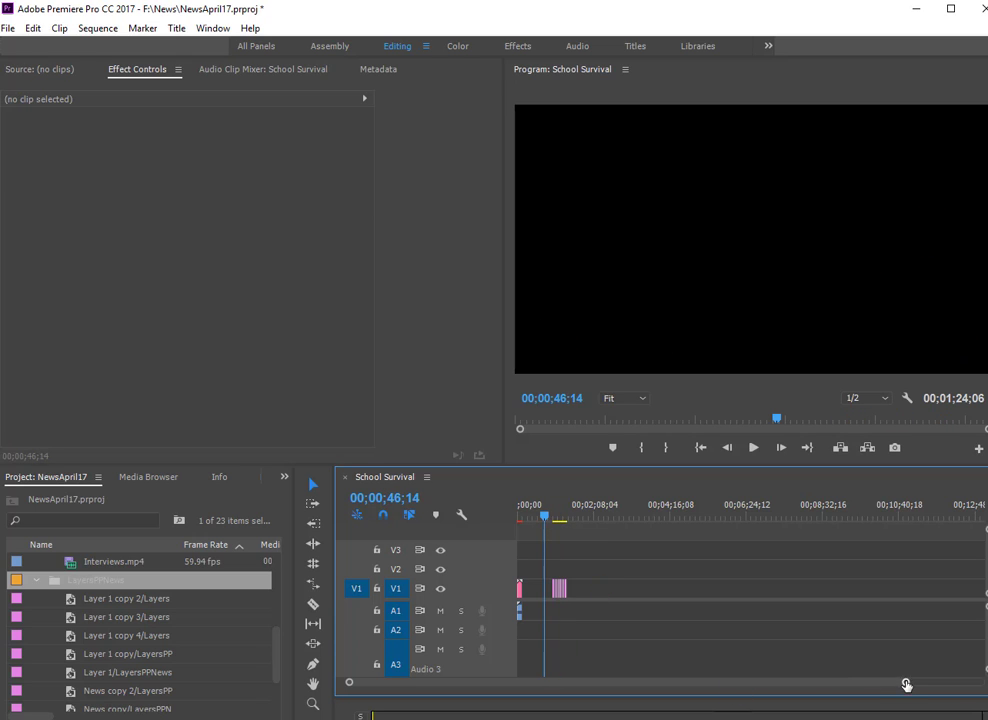
Step: Stack the Layer 1 copy 3, copy 2 and copy clips on tracks V2, V3 and V4 with staggered starts
left_click_drag(671, 588, 634, 577)
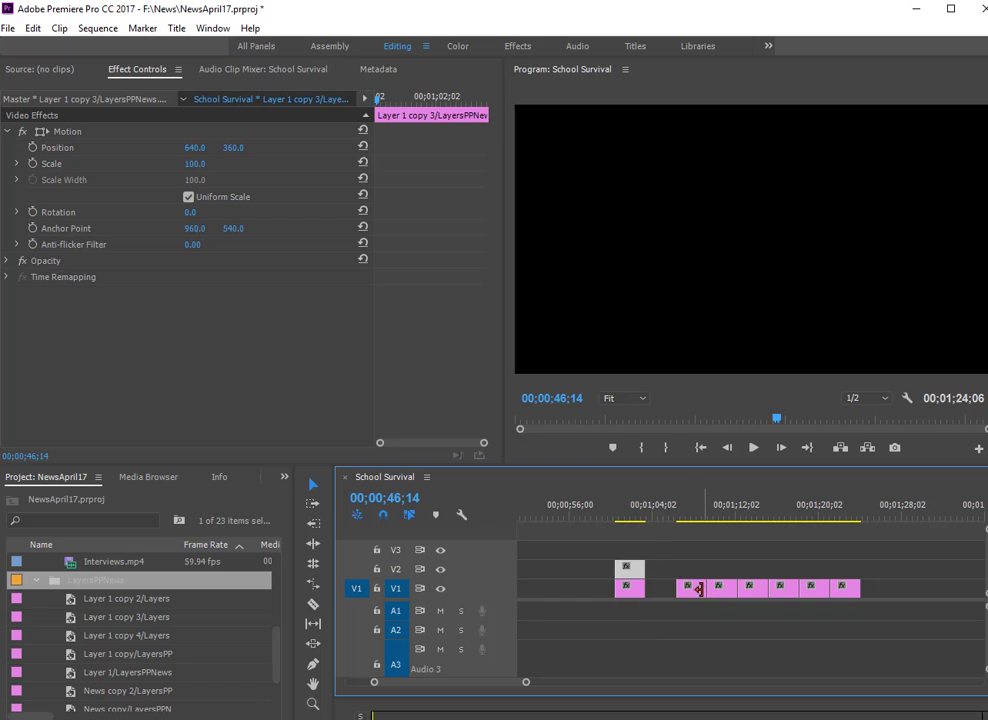
left_click(699, 589)
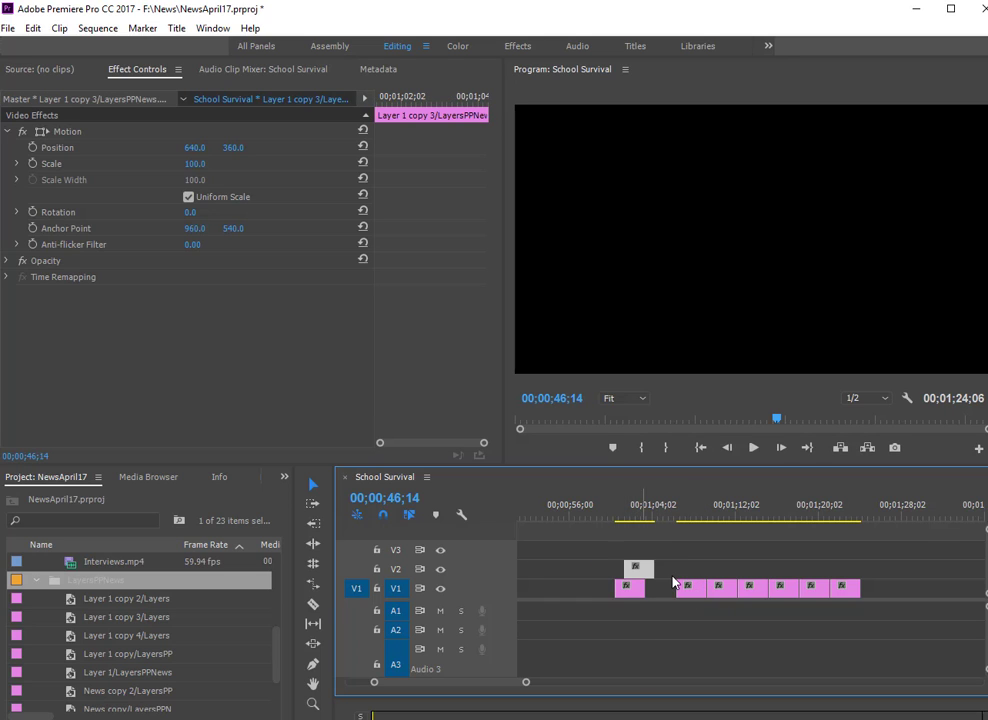
left_click_drag(698, 589, 656, 566)
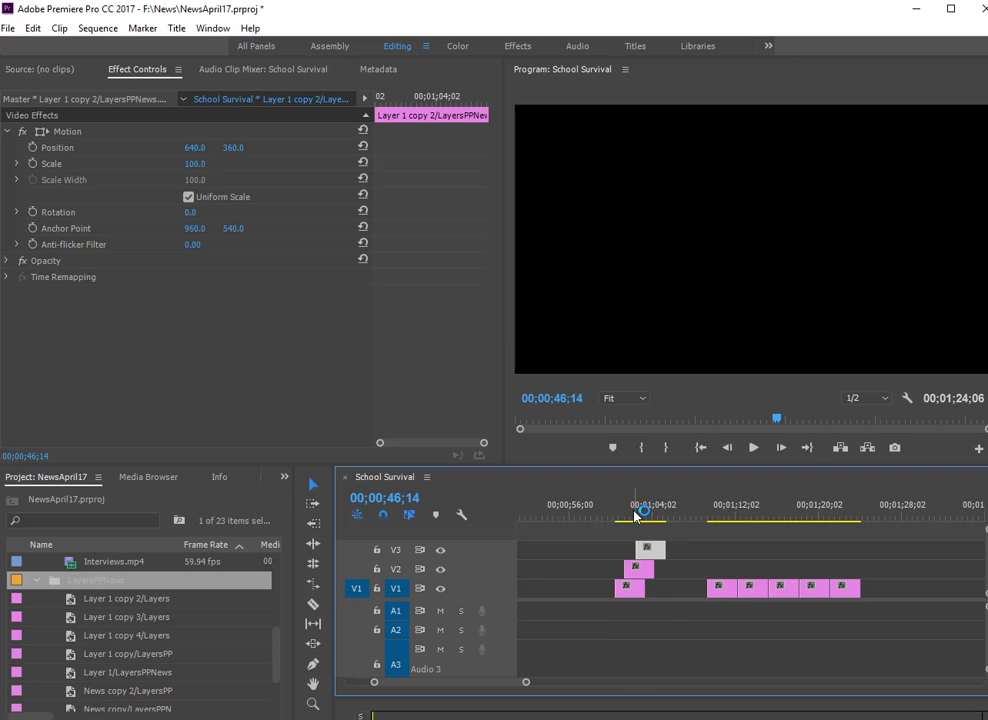
left_click_drag(628, 498, 635, 516)
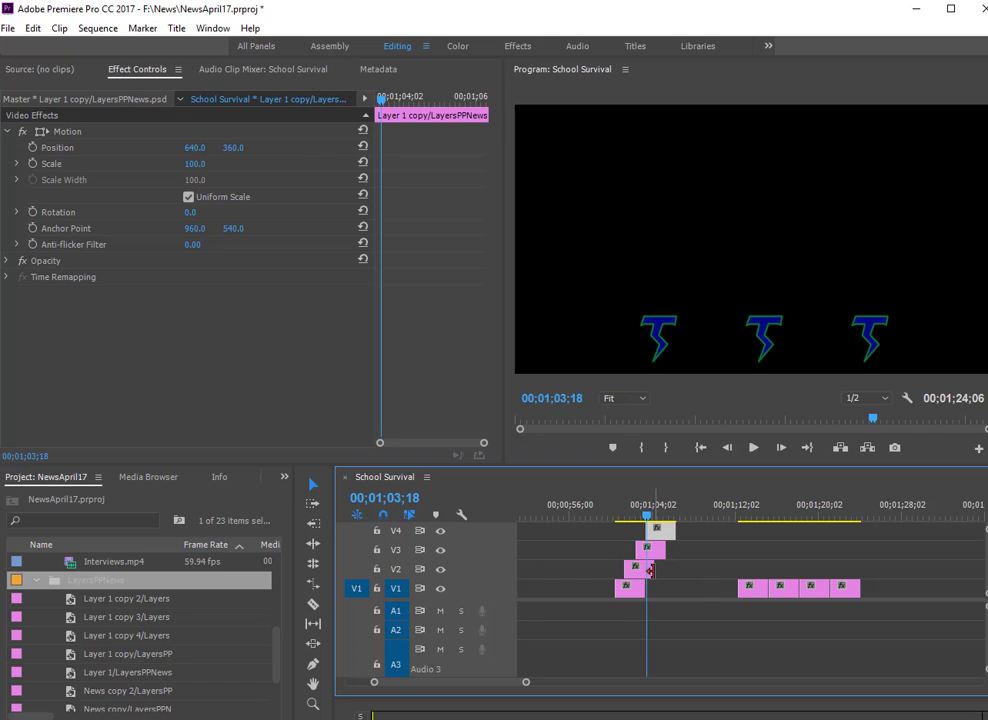
Step: Extend the four stacked layer clips to a common end at about 00;01;07 and play the sequence from 00;01;00;15
left_click_drag(651, 570, 687, 530)
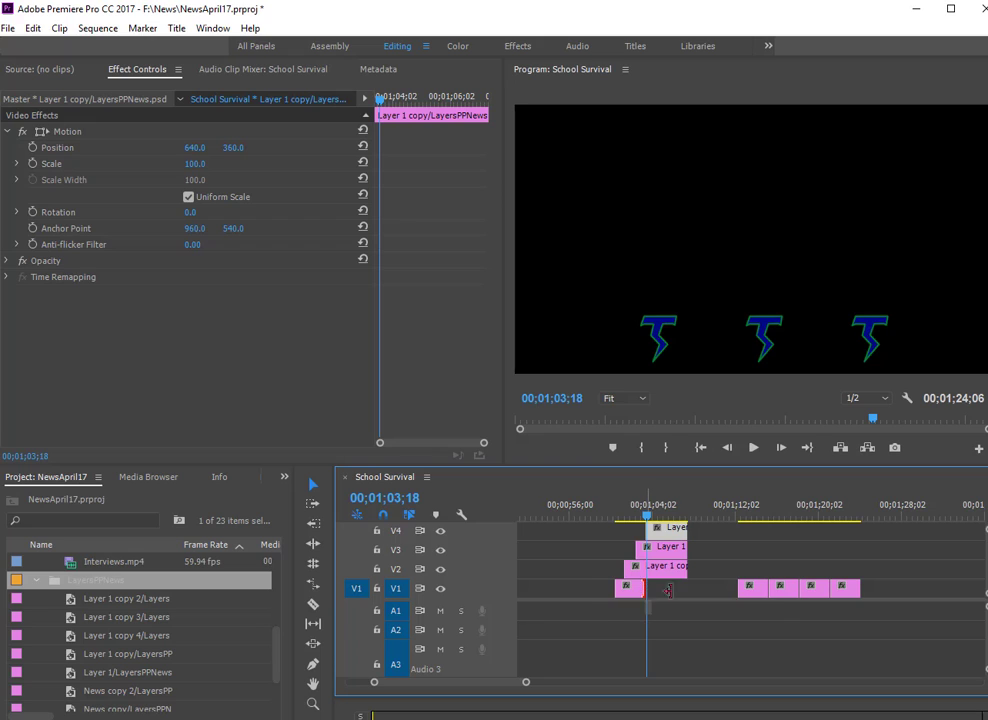
left_click_drag(668, 590, 681, 564)
left_click_drag(648, 518, 617, 525)
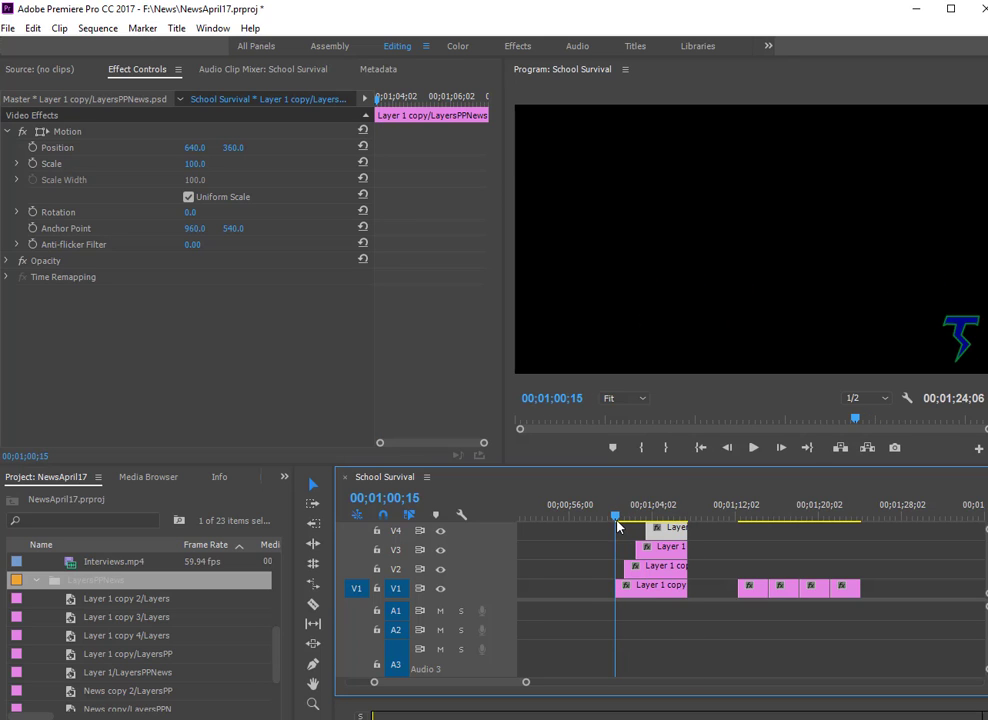
key("space")
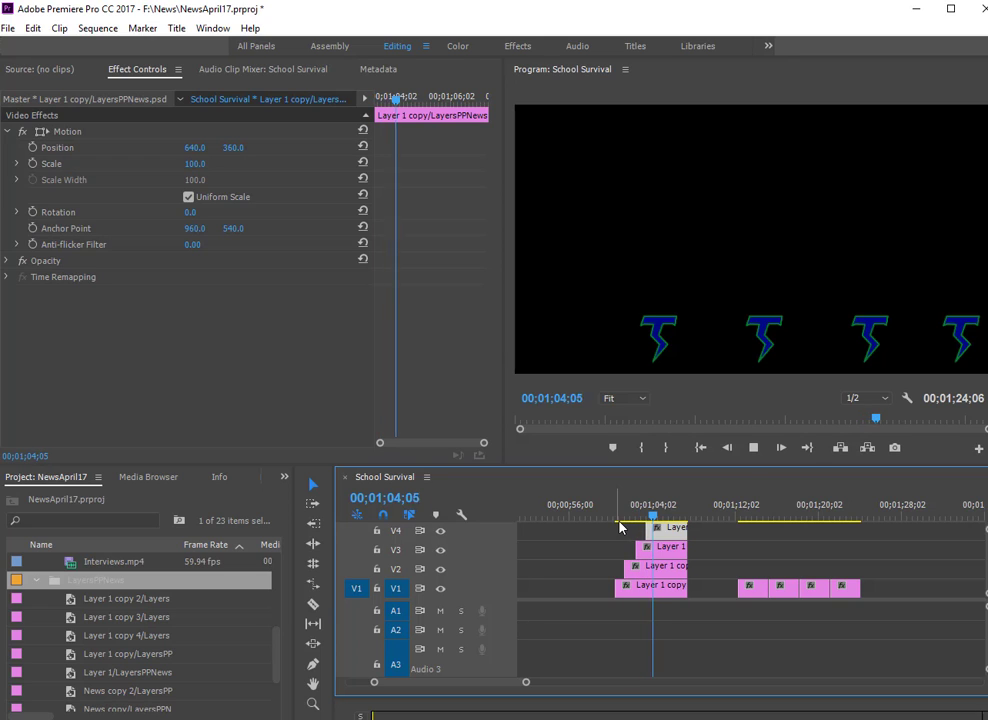
key("space")
Step: Move the Layer 1 clip from track V1 toward the top of the stacked layer clips
left_click(783, 588)
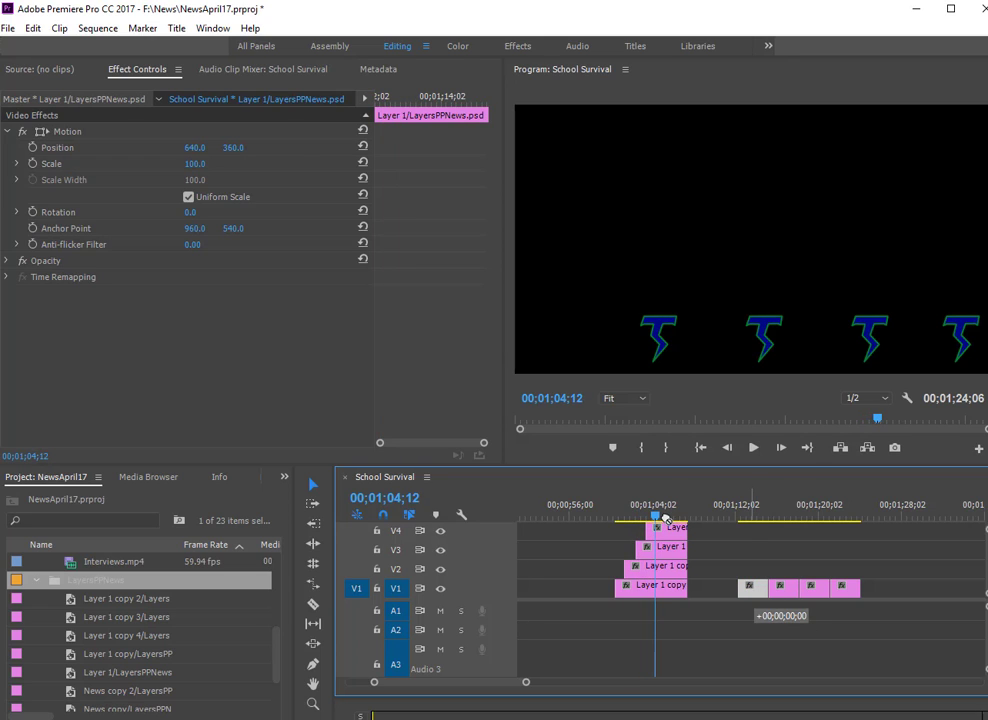